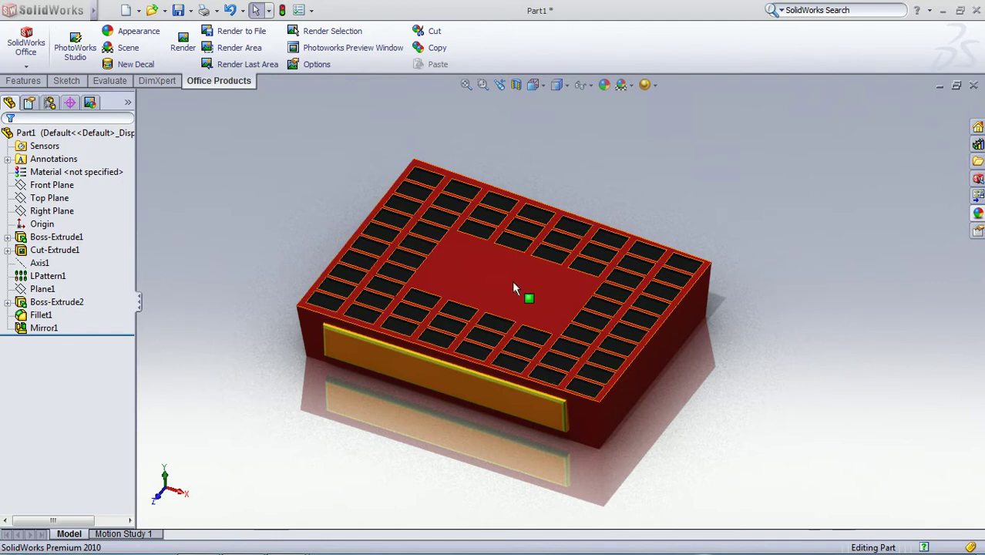
Close the finished red Part1 model so Part2's plain block is shown.
click(973, 84)
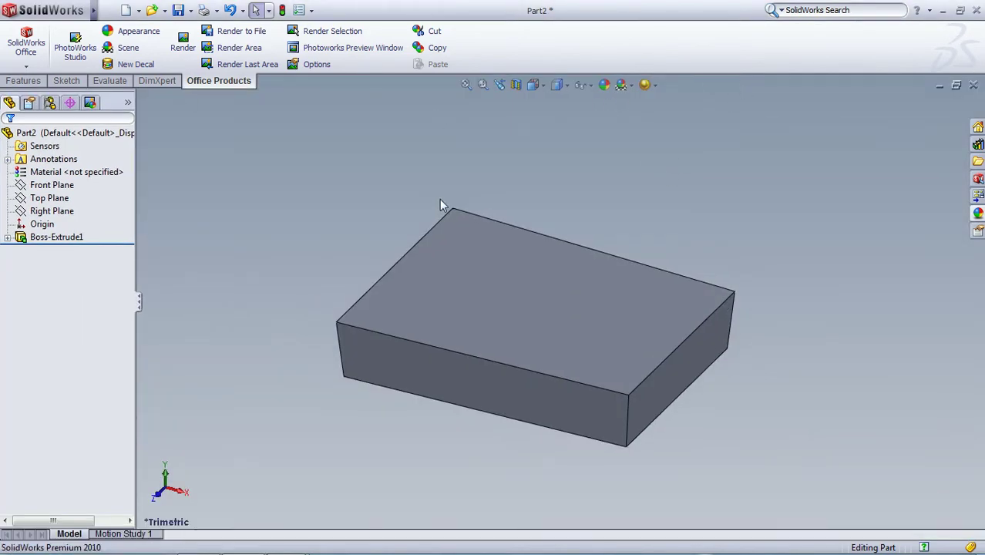
Begin a reference axis on the block's top face, clearing the initial face and edge references.
middle_drag(440, 201, 535, 309)
click(518, 187)
click(337, 178)
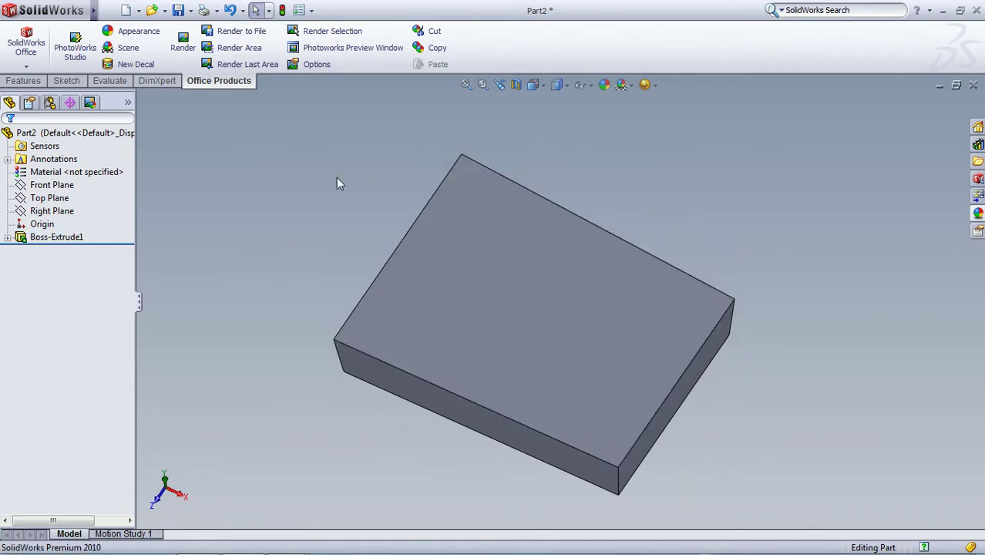
scroll(420, 80, up, 3)
scroll(420, 80, up, 1)
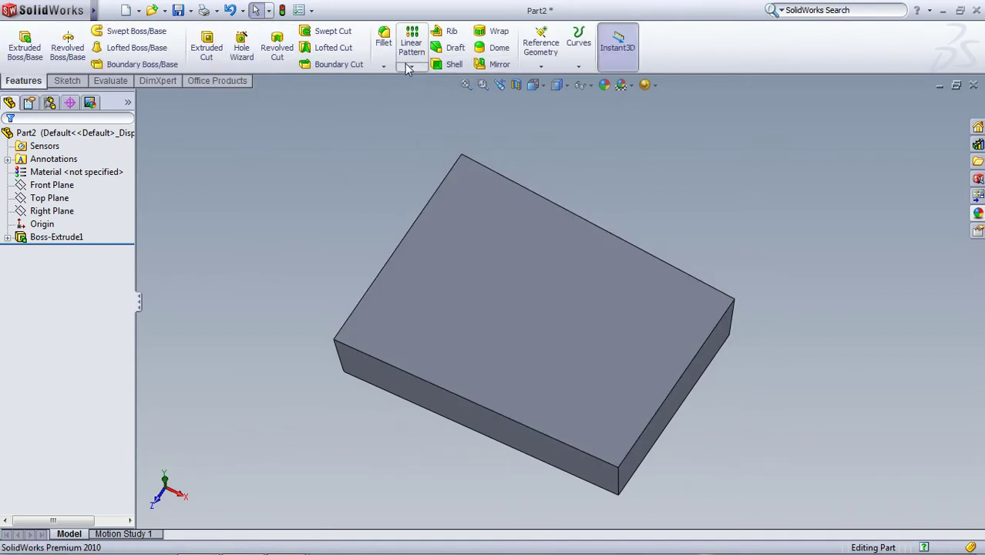
click(409, 70)
click(575, 276)
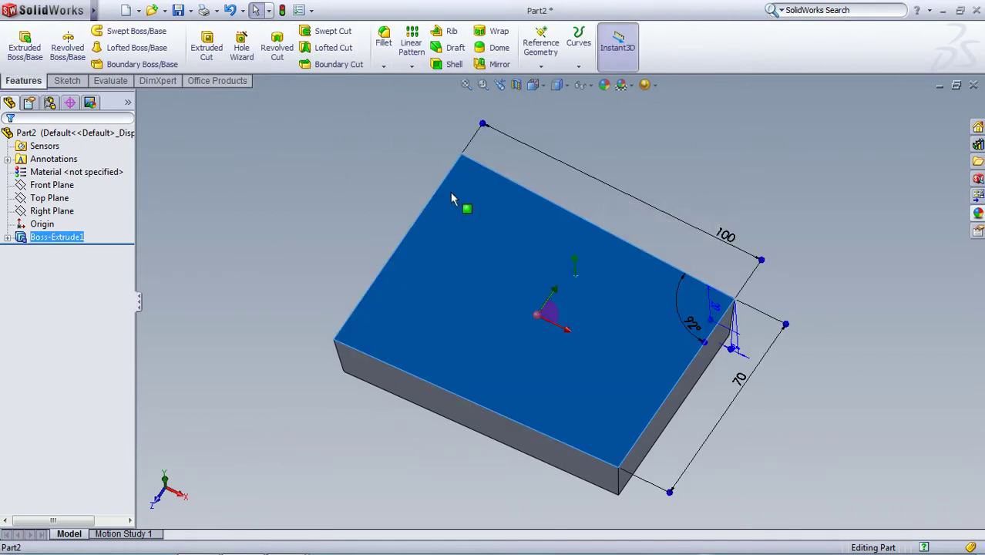
click(540, 67)
click(550, 96)
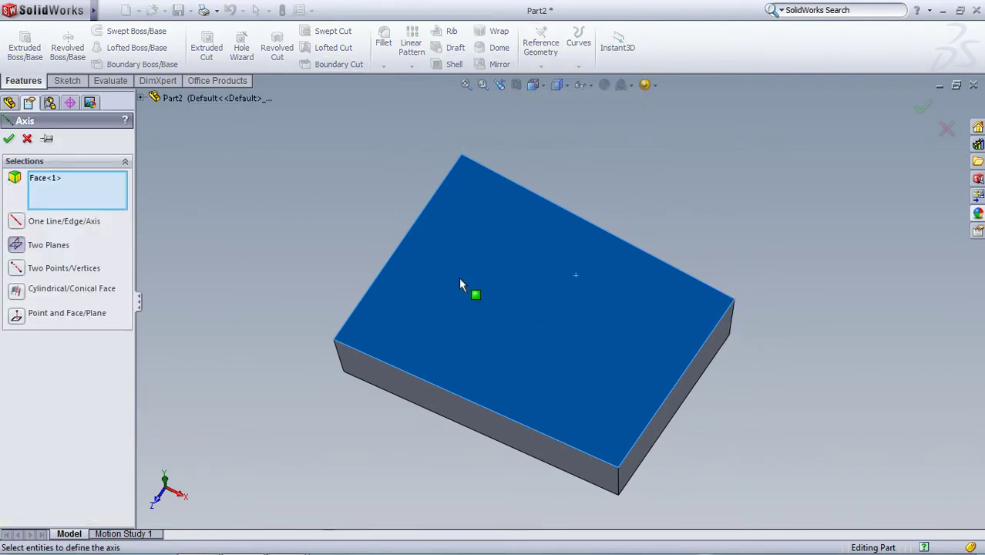
click(28, 221)
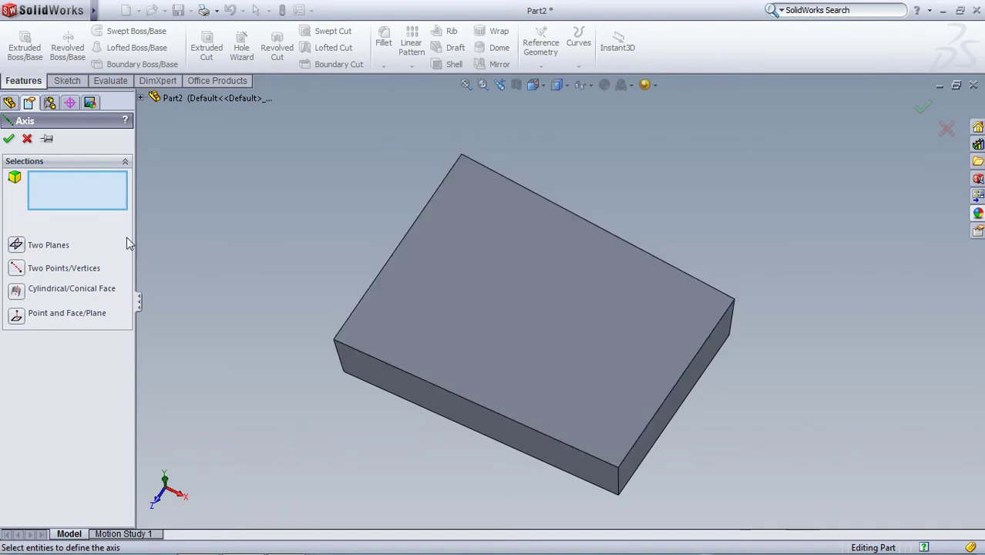
click(399, 246)
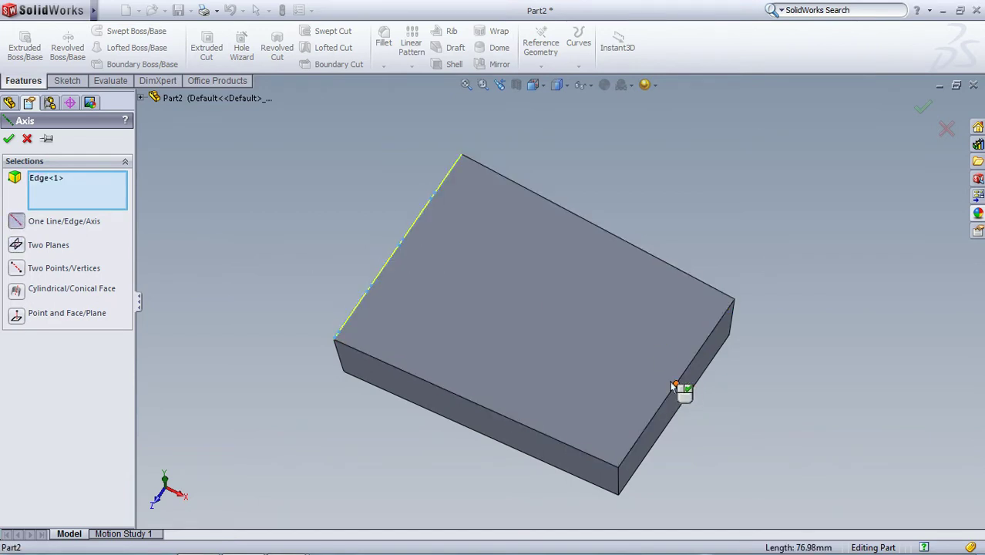
click(68, 179)
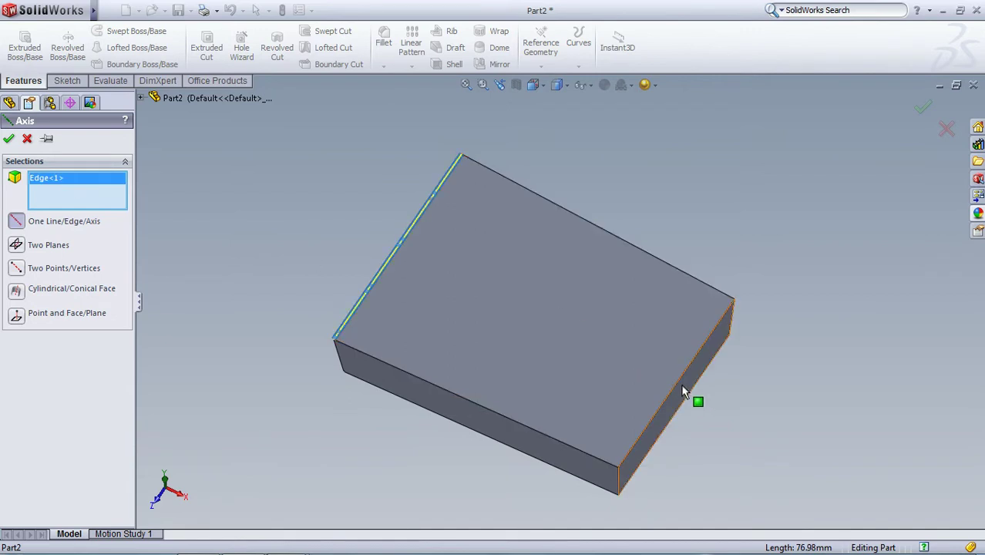
key(Delete)
Create Axis1 through two points on the left and right top edges of the block.
click(17, 267)
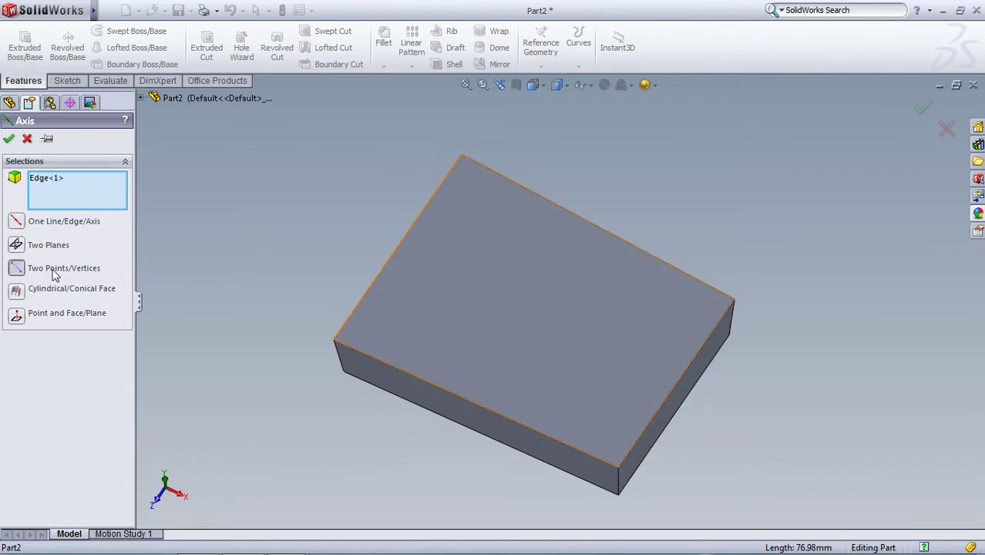
click(397, 247)
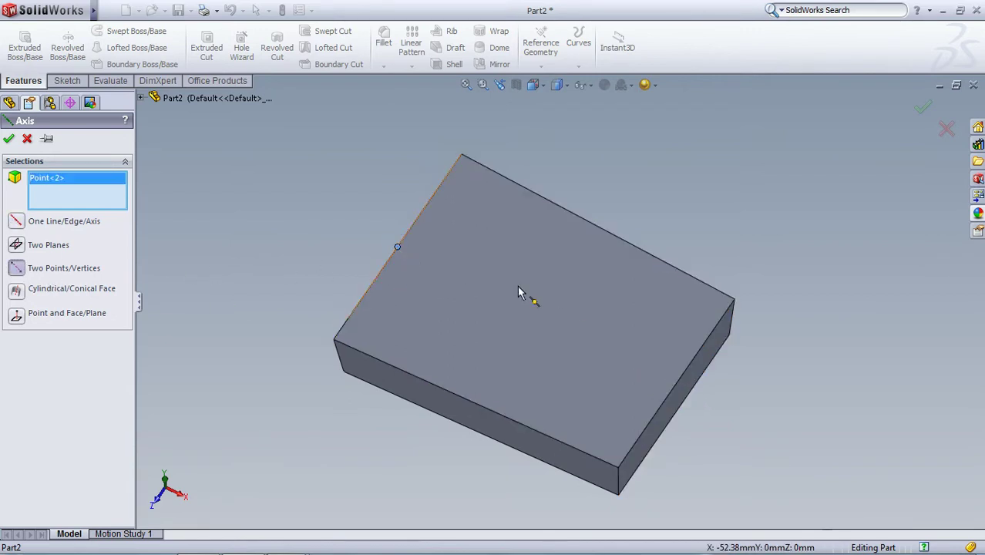
click(676, 383)
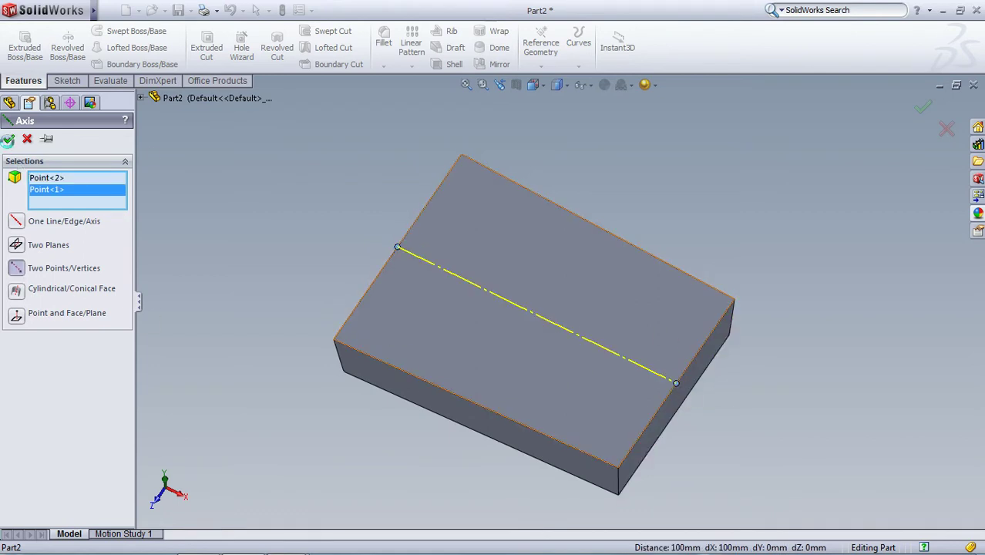
key(Return)
click(541, 317)
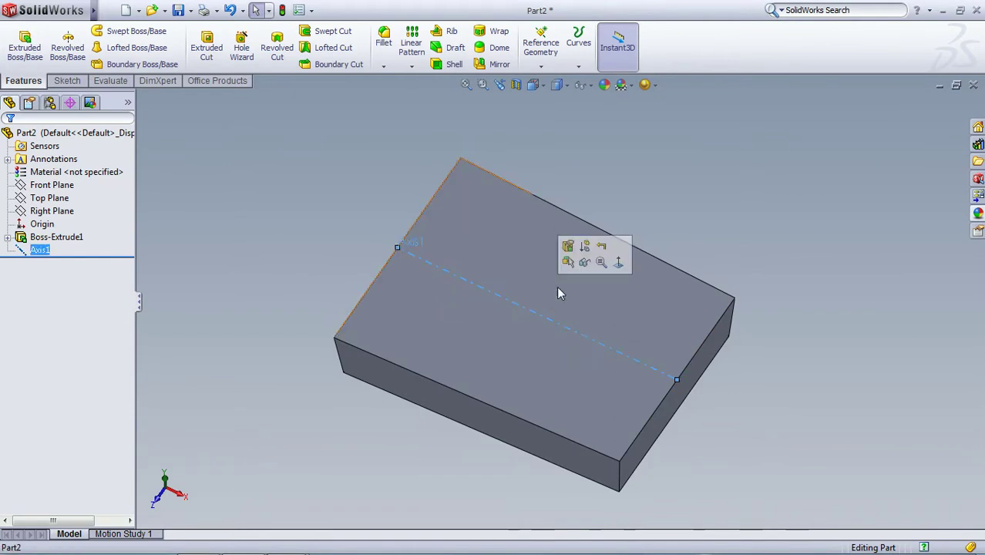
right_click(638, 286)
Sketch a centre-point rectangle near the top-right corner of the block's top face.
click(665, 258)
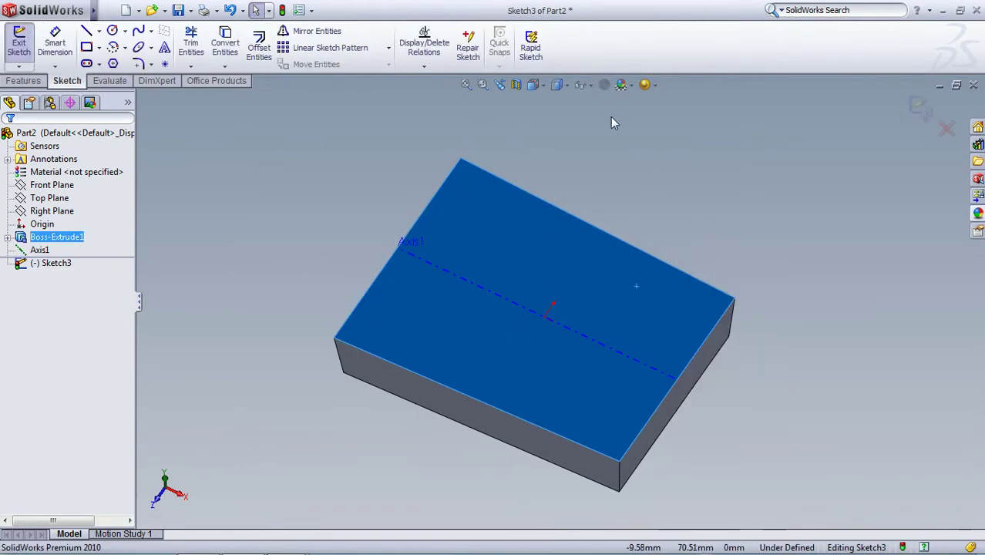
click(609, 148)
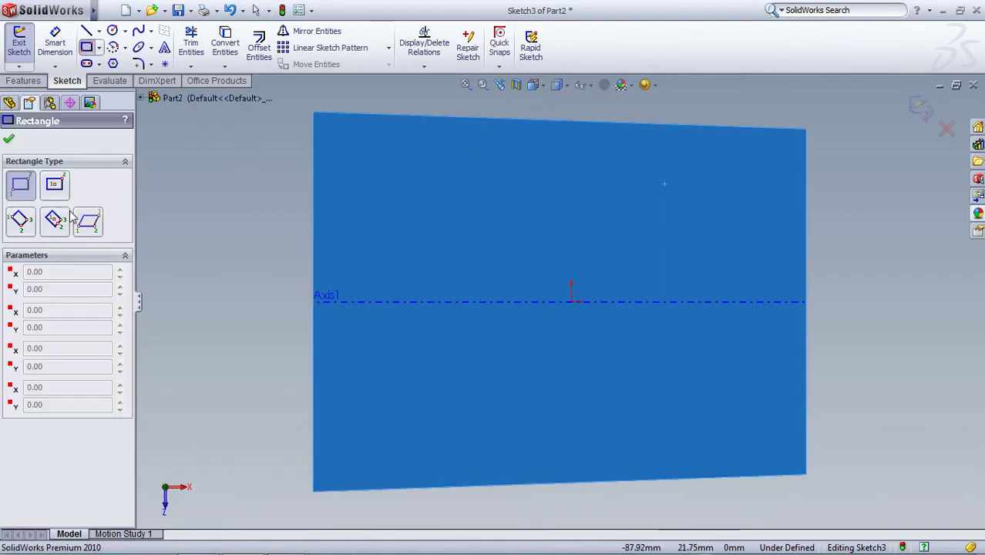
click(54, 184)
click(753, 175)
click(774, 160)
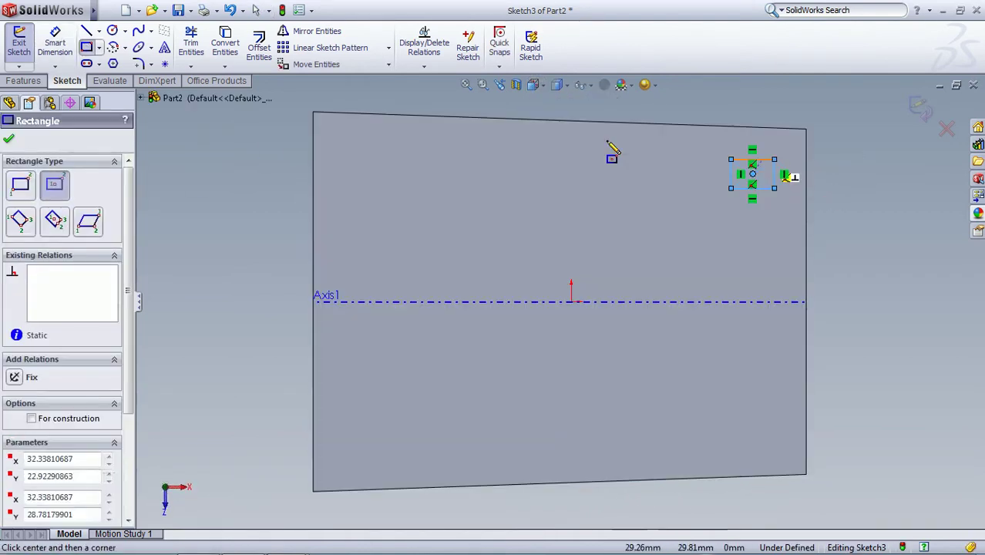
click(54, 42)
Dimension the rectangle 10 mm wide by 6 mm high.
click(742, 159)
click(741, 145)
text(10)
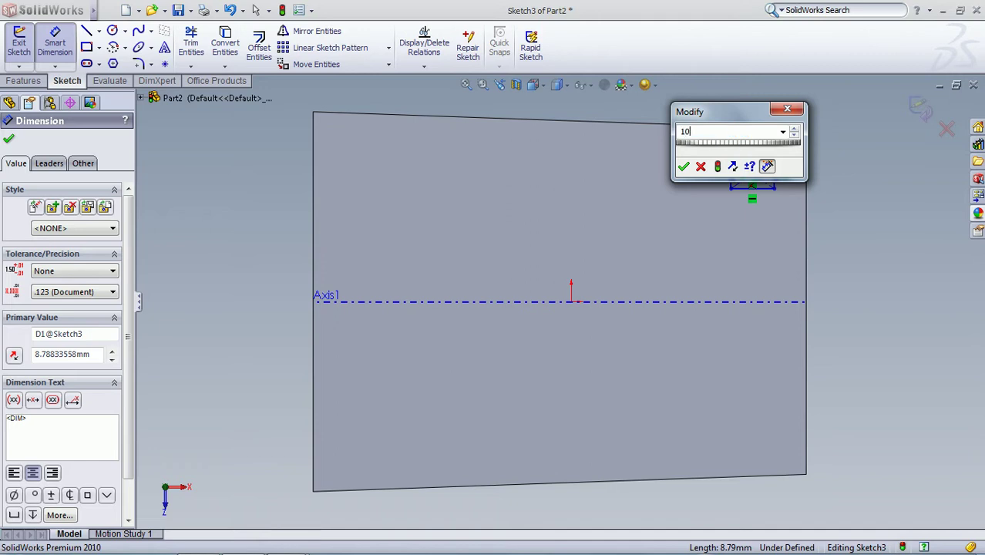
key(Return)
click(731, 173)
click(691, 176)
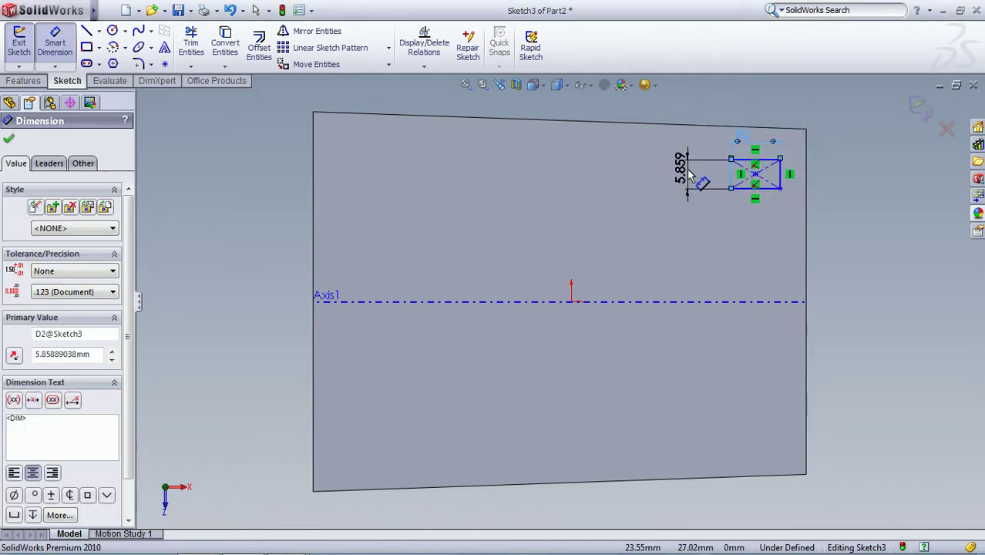
text(6)
key(Return)
Position the rectangle 1 mm from the top edge and 2 mm from the right edge.
scroll(763, 152, up, 3)
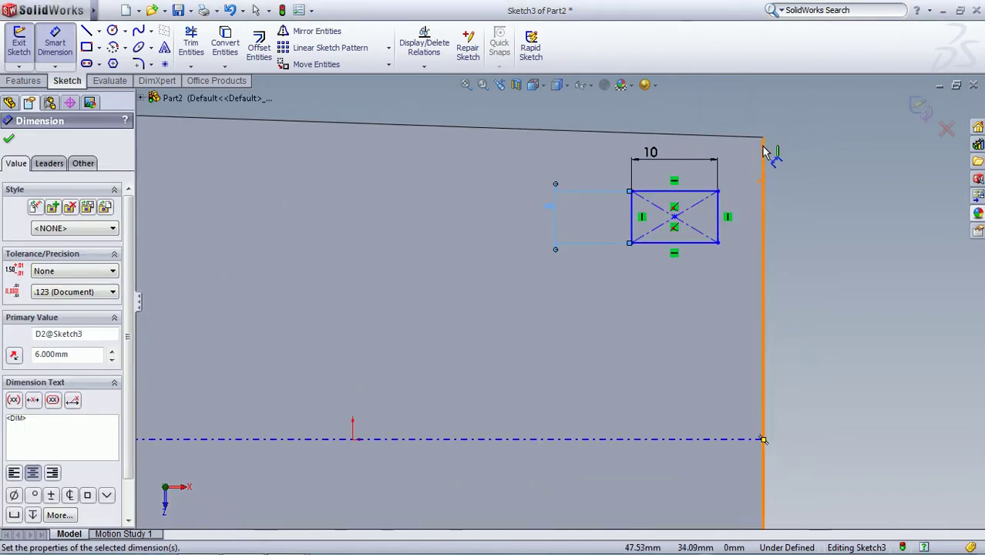
click(763, 138)
click(718, 191)
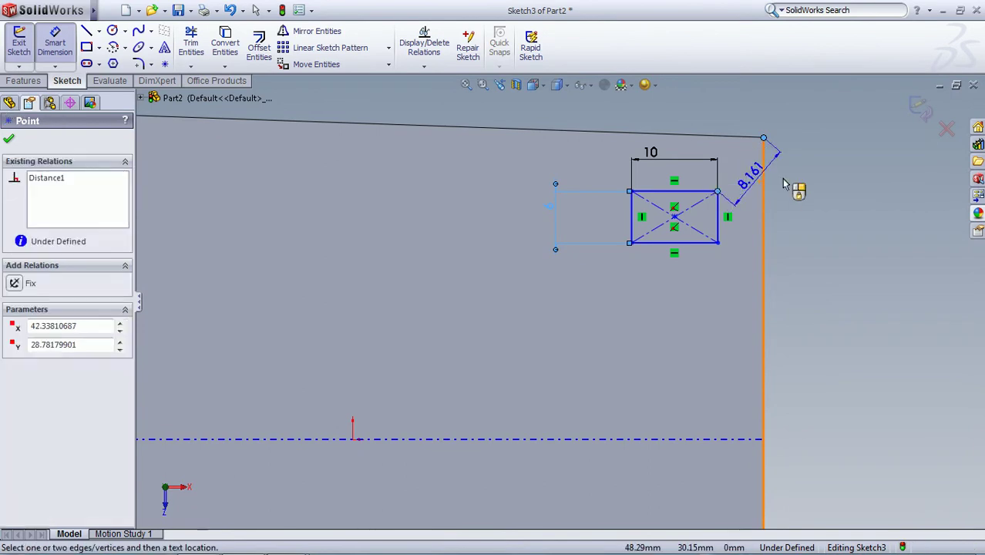
click(804, 177)
text(1)
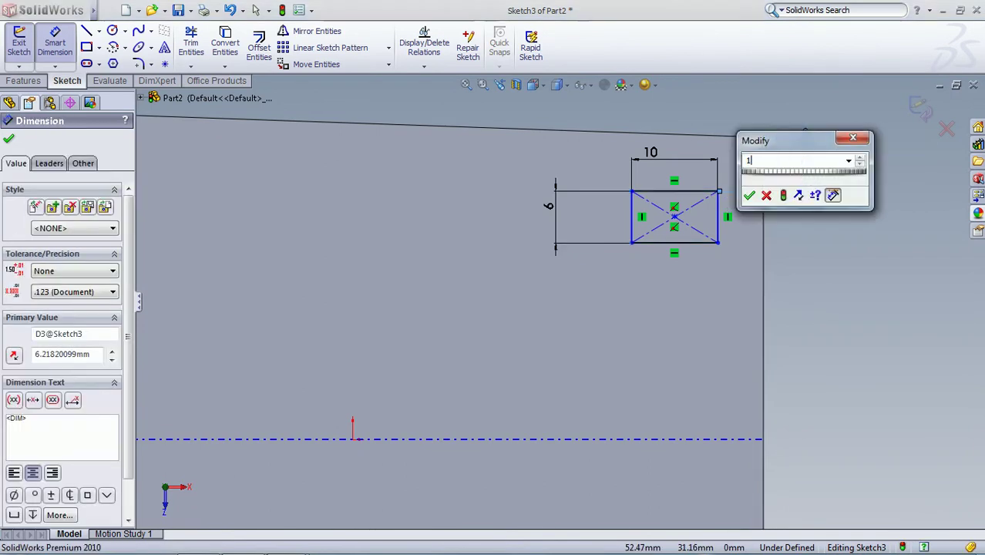
key(Return)
click(763, 144)
click(717, 158)
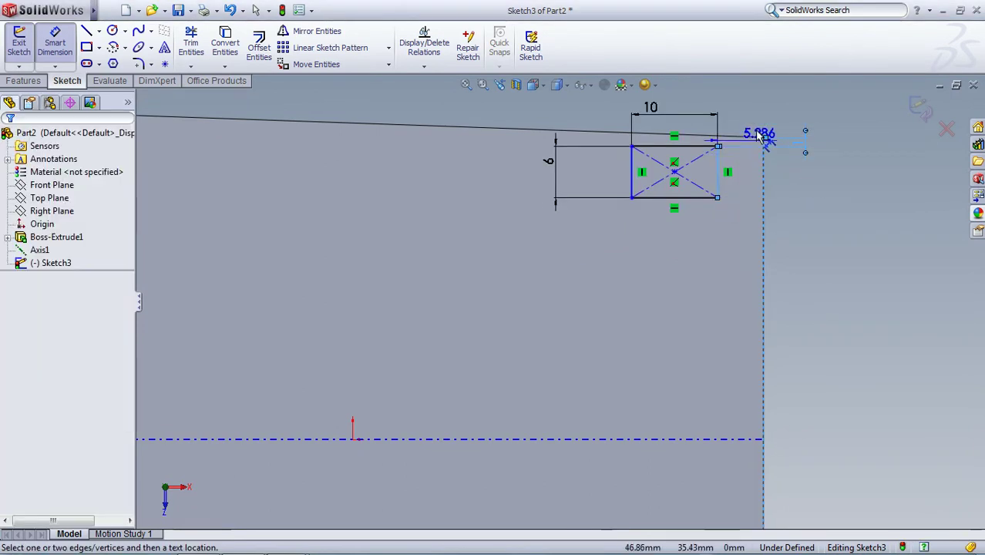
click(755, 126)
text(2)
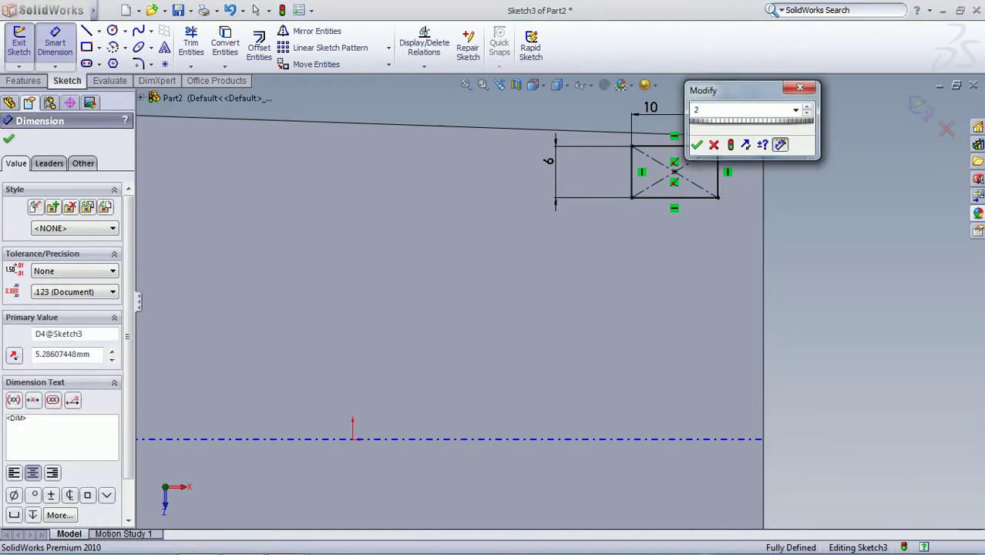
key(Return)
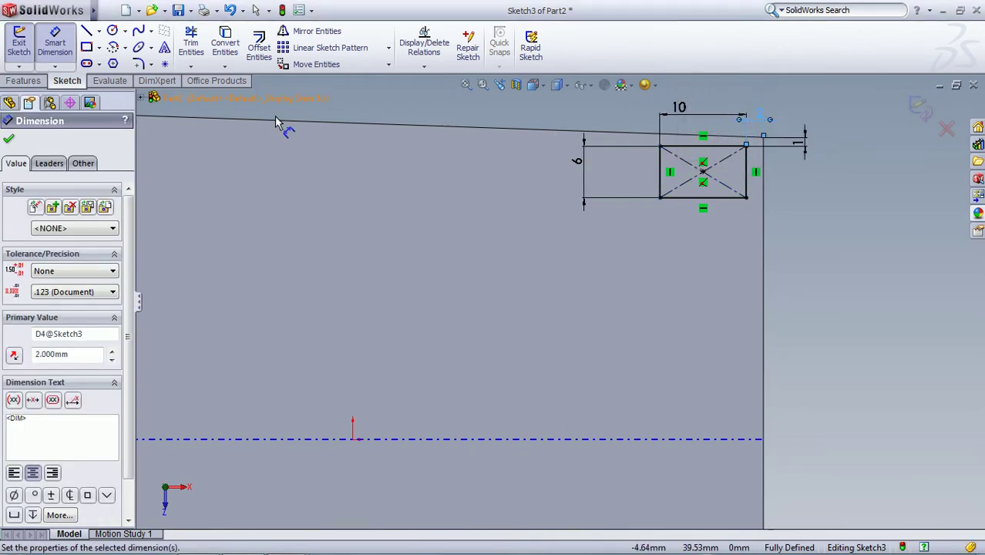
Cut the rectangle into the block as an extruded-cut pocket.
click(23, 80)
click(206, 47)
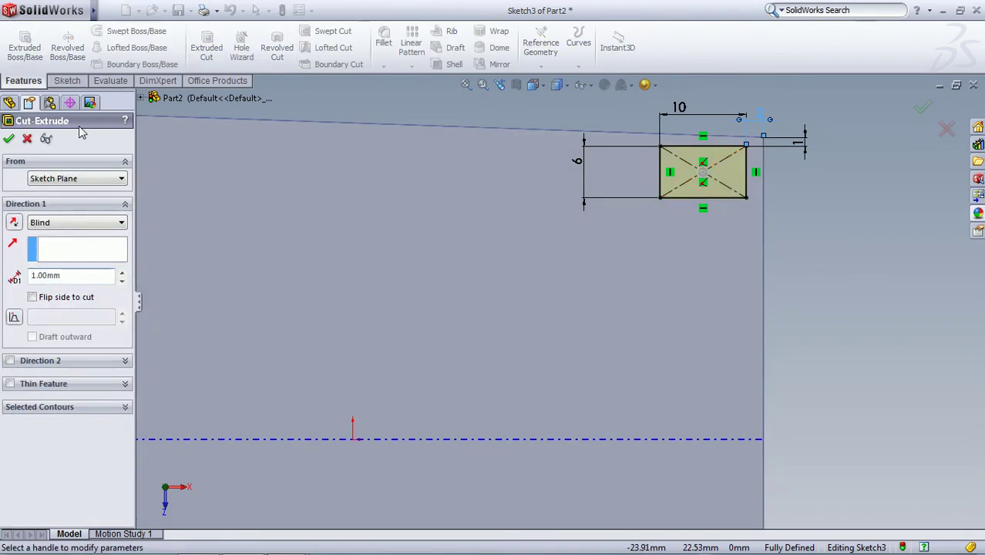
click(9, 139)
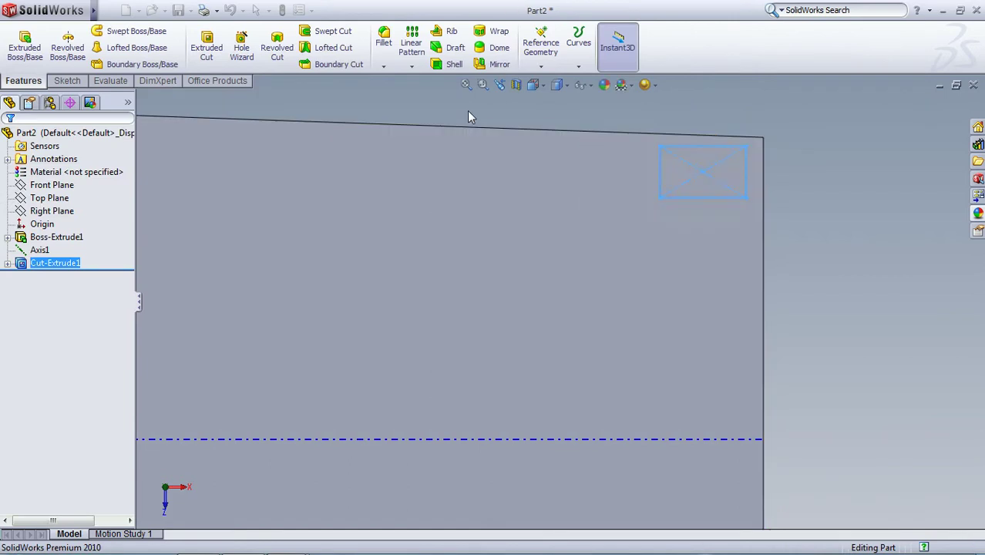
click(687, 174)
Pattern the pocket along the vertical edge and along Axis1, reversed to run left.
click(412, 42)
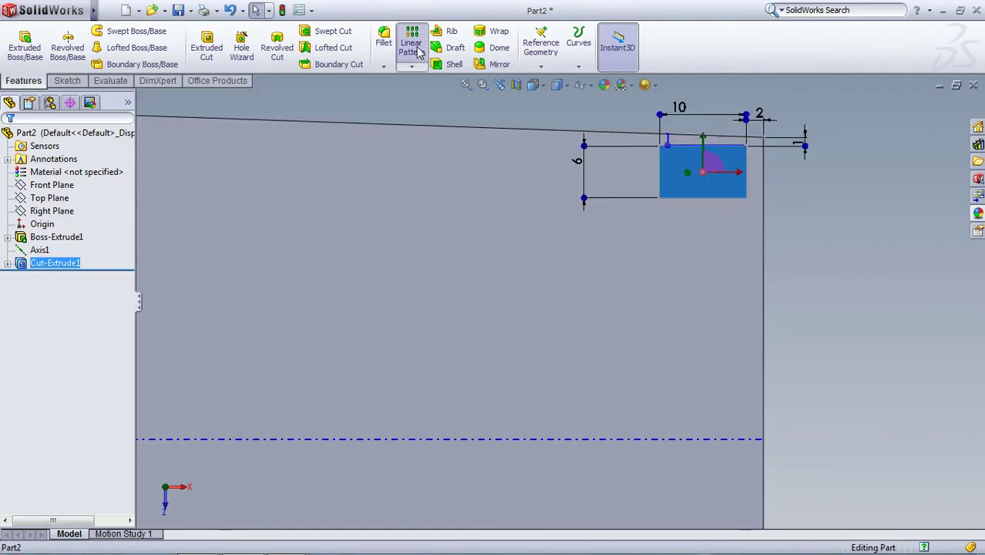
scroll(713, 204, up, 2)
scroll(714, 204, up, 1)
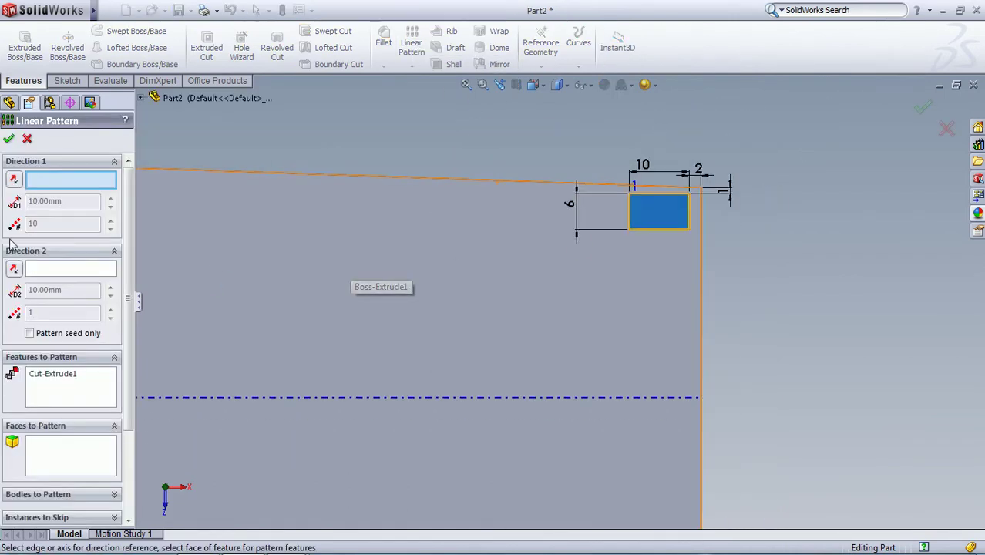
click(703, 274)
scroll(774, 415, up, 2)
scroll(775, 416, up, 2)
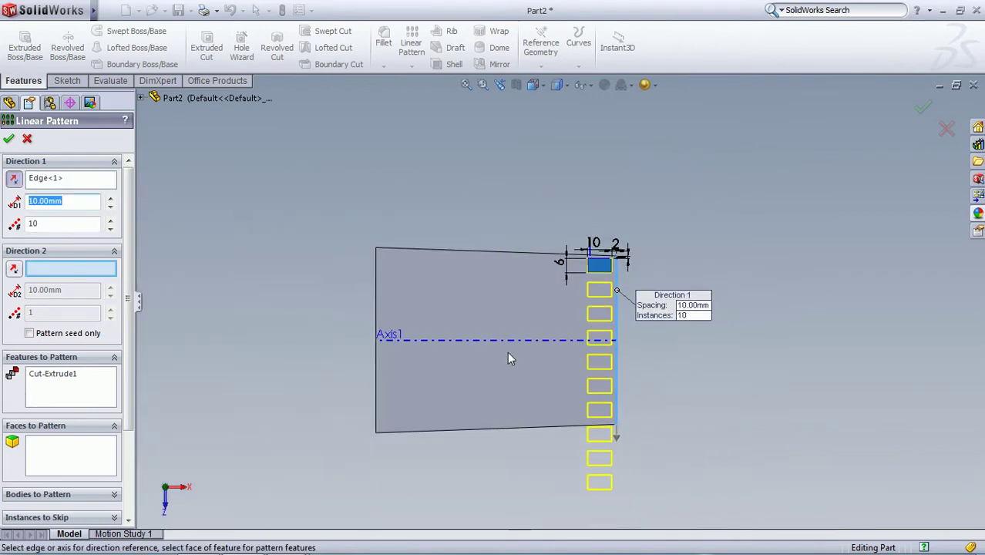
click(440, 340)
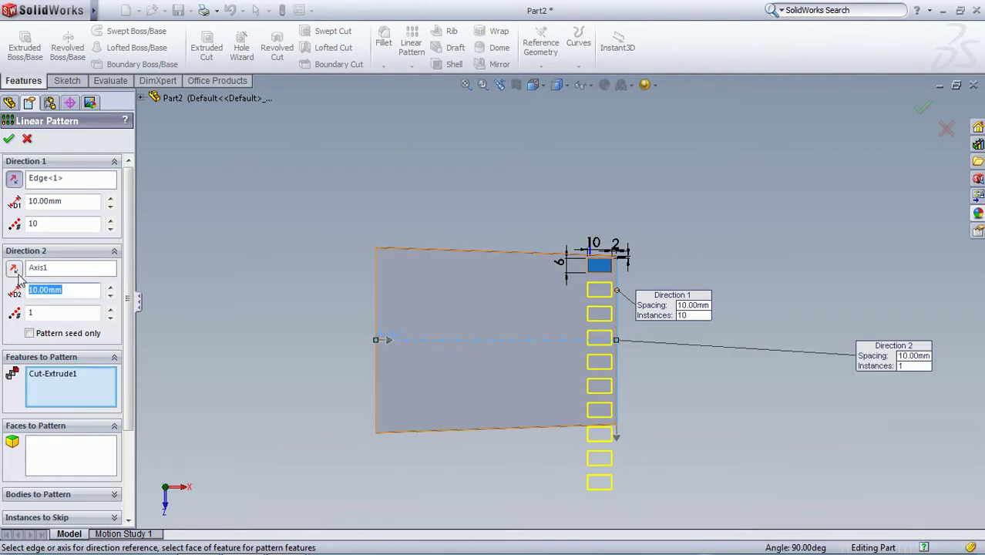
click(110, 312)
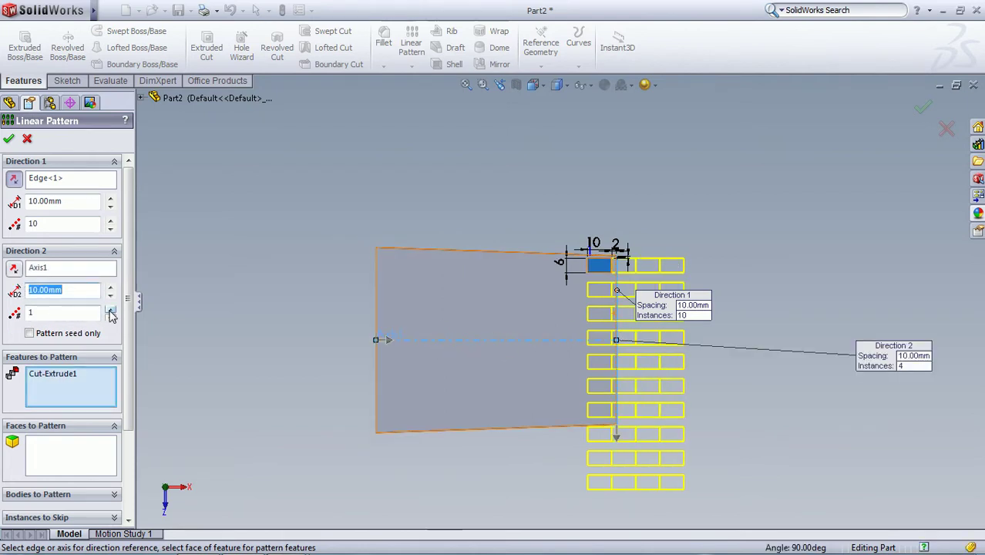
click(14, 268)
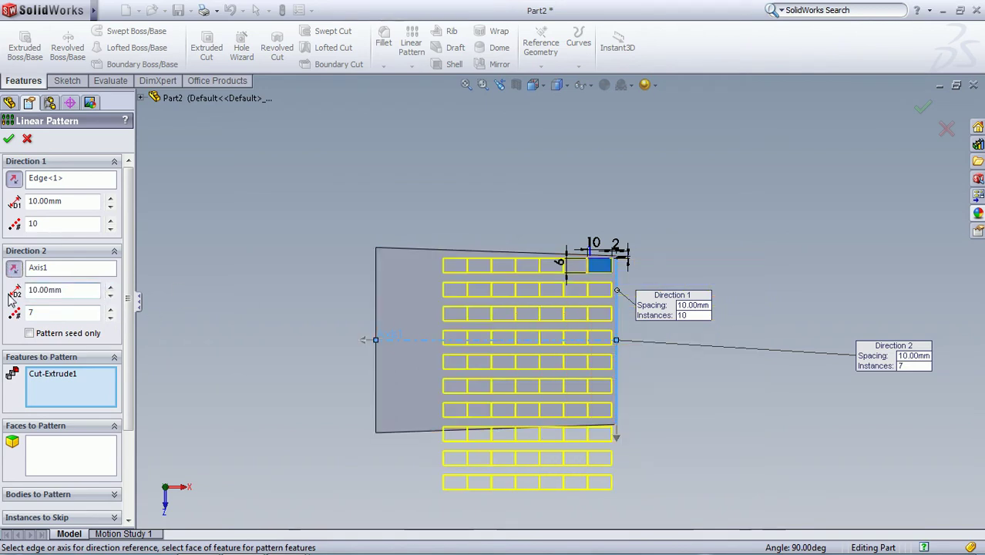
Set pattern spacings to 6.80 mm and 12.30 mm with 8 columns, and accept LPattern1.
click(92, 291)
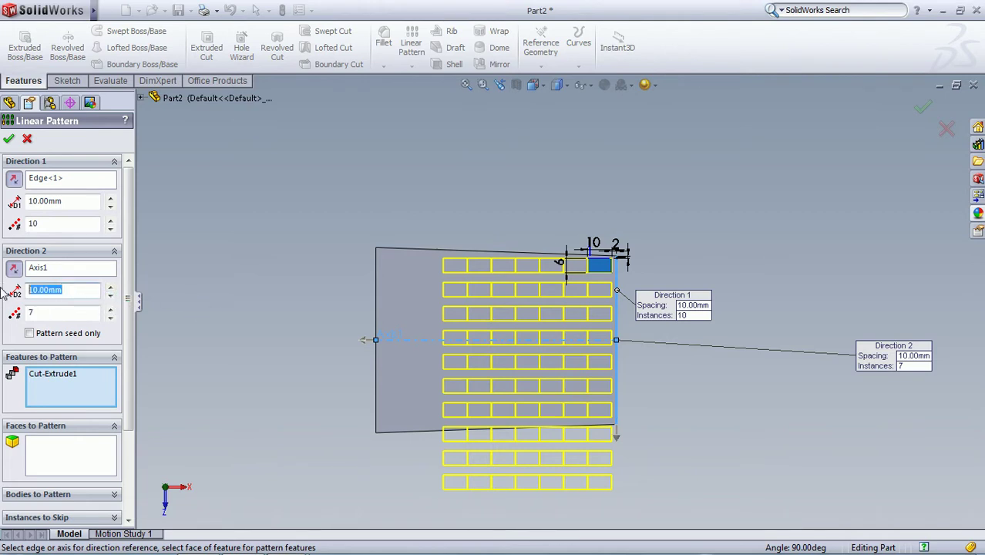
double_click(44, 200)
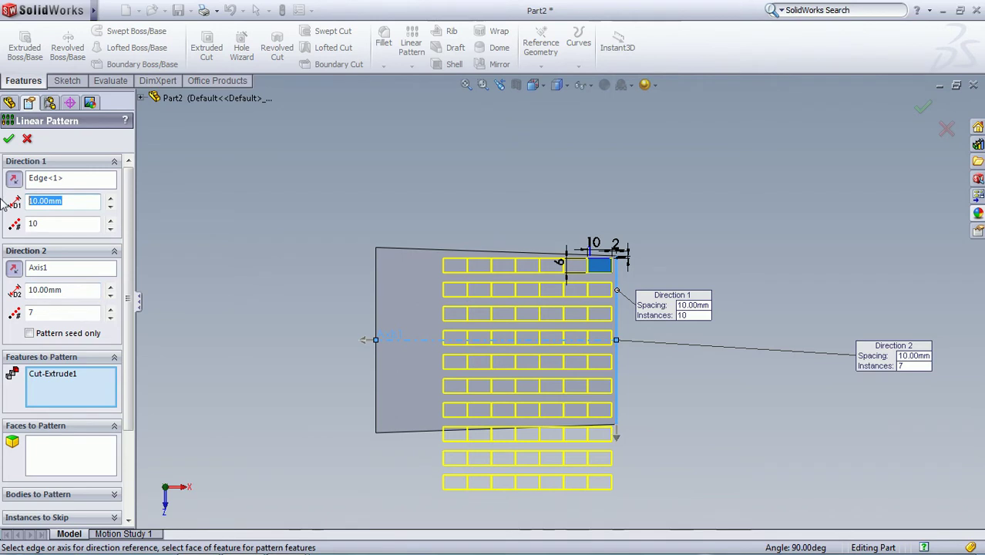
text(6.8)
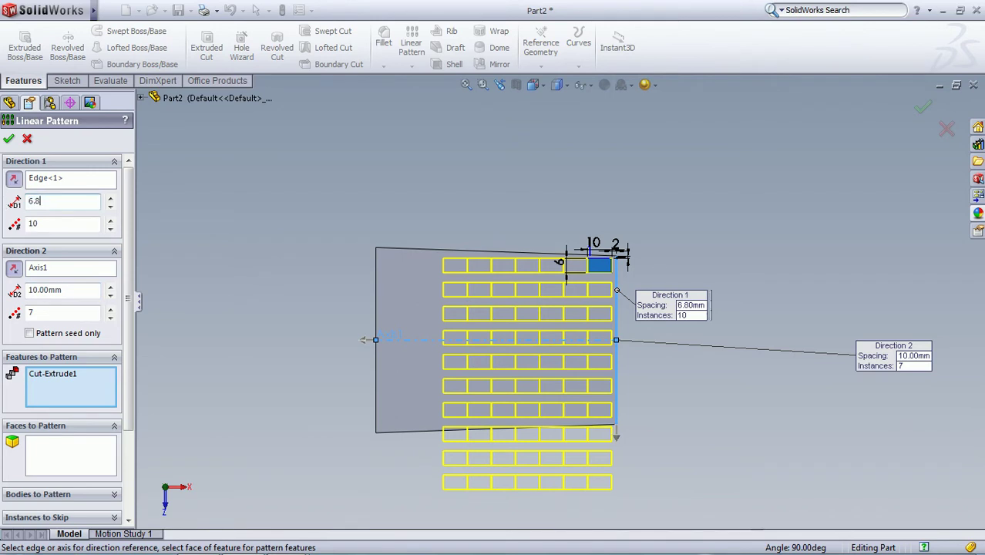
key(Return)
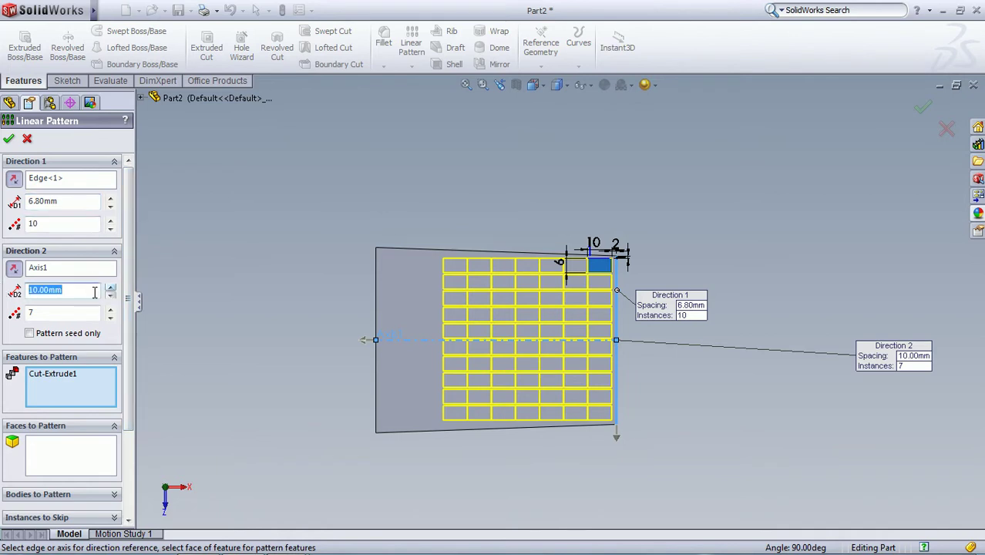
scroll(631, 295, down, 2)
text(12.3)
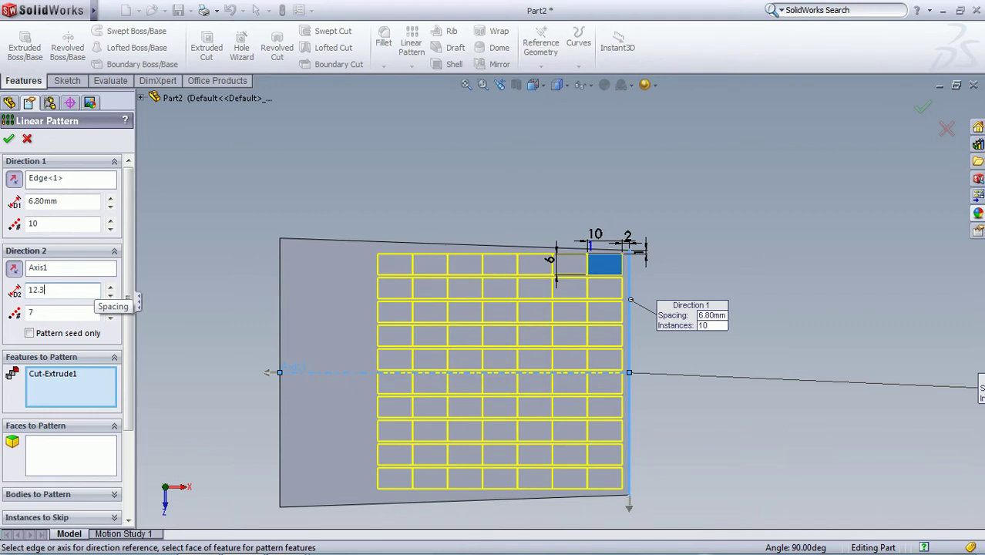
key(Return)
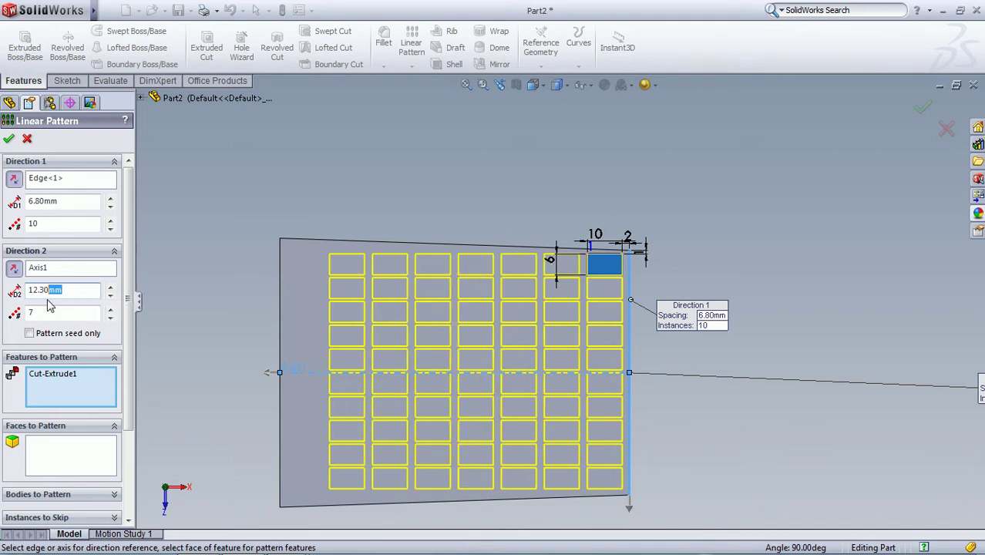
click(87, 317)
click(111, 312)
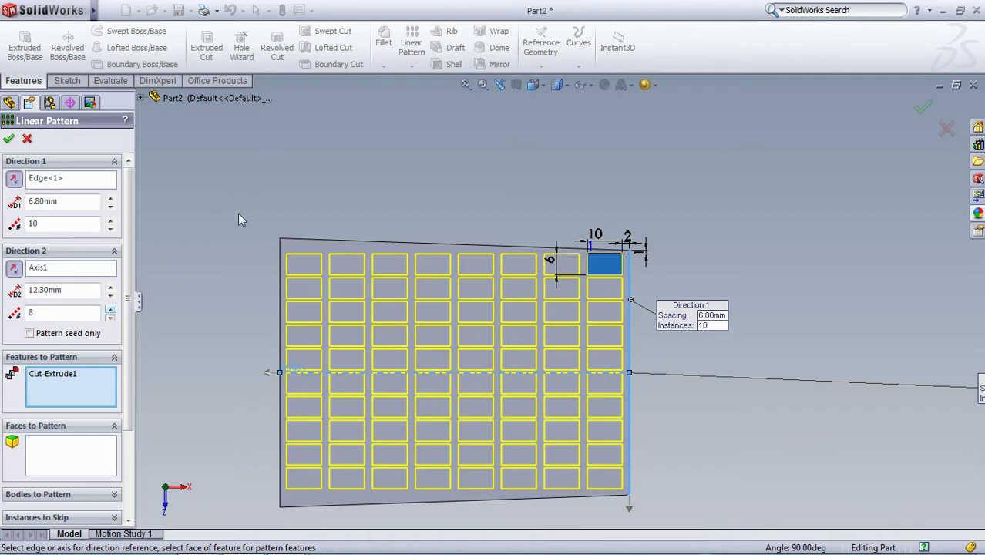
click(9, 139)
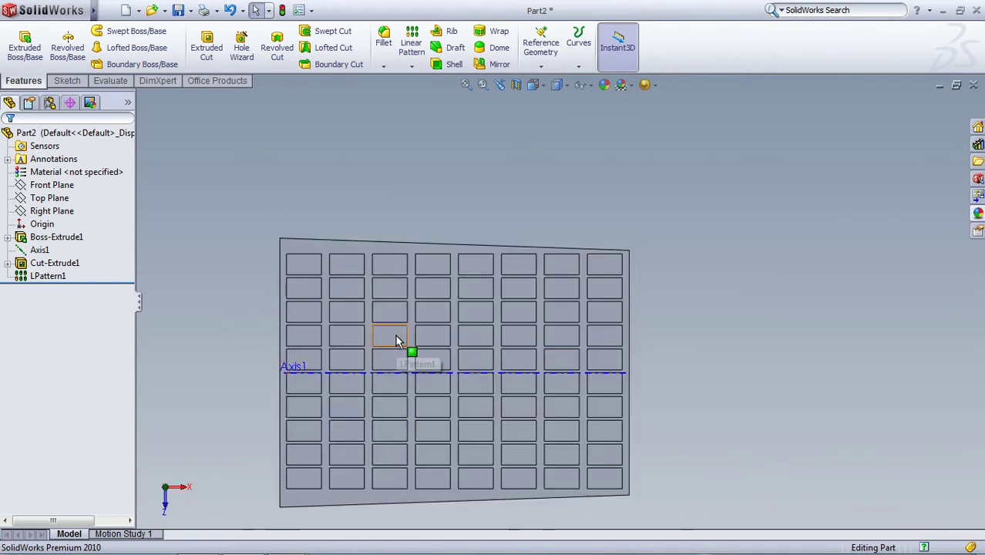
click(522, 413)
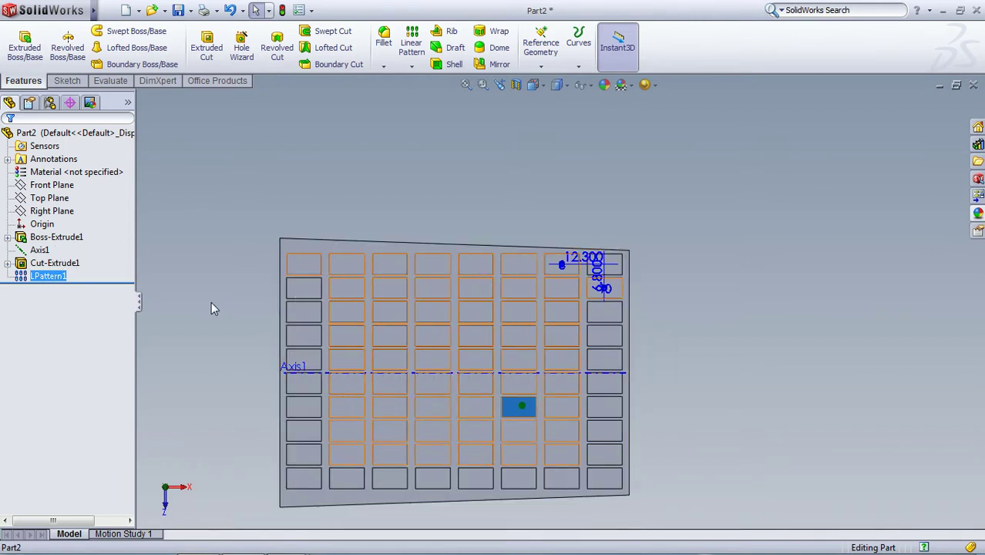
key(Escape)
Reopen LPattern1 to choose pattern instances to skip.
right_click(27, 279)
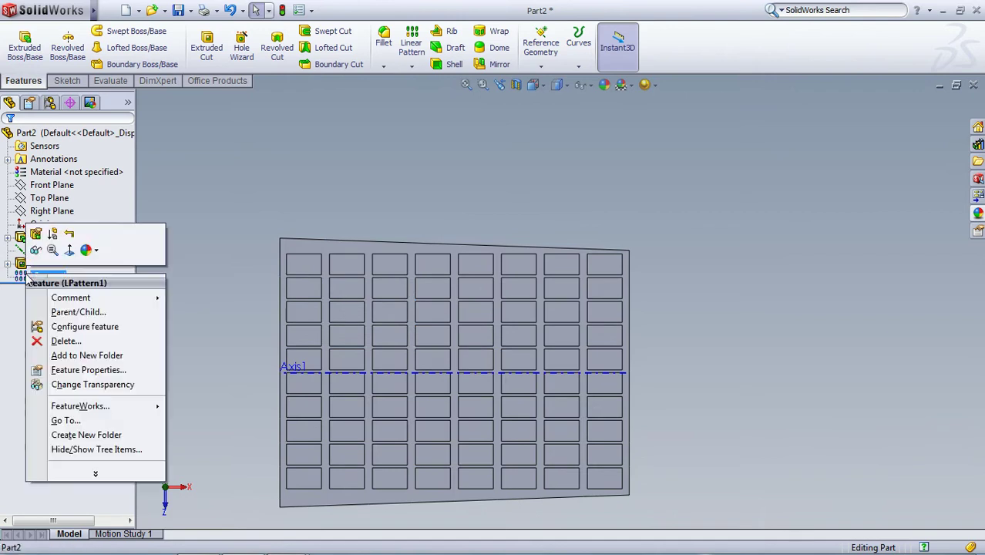
click(44, 246)
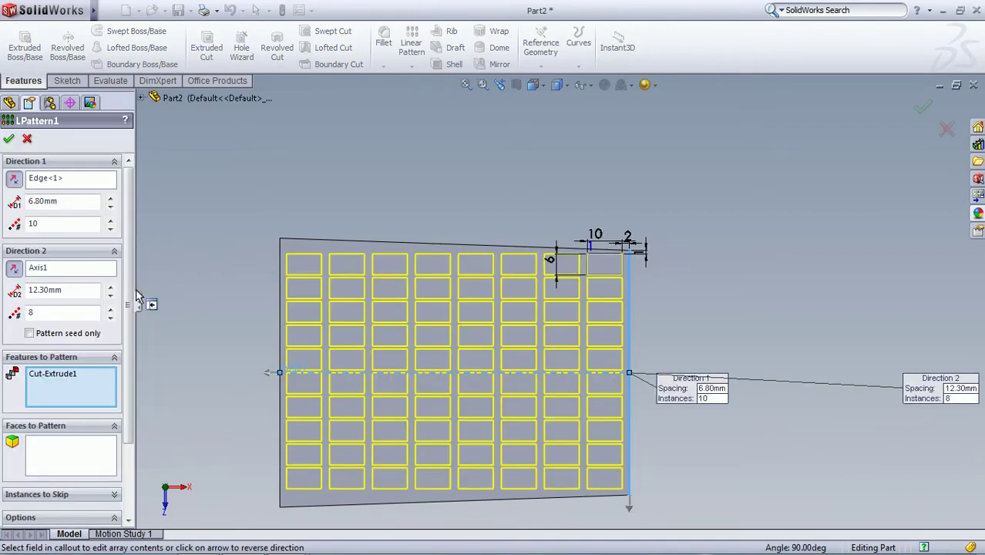
scroll(108, 331, down, 3)
click(86, 406)
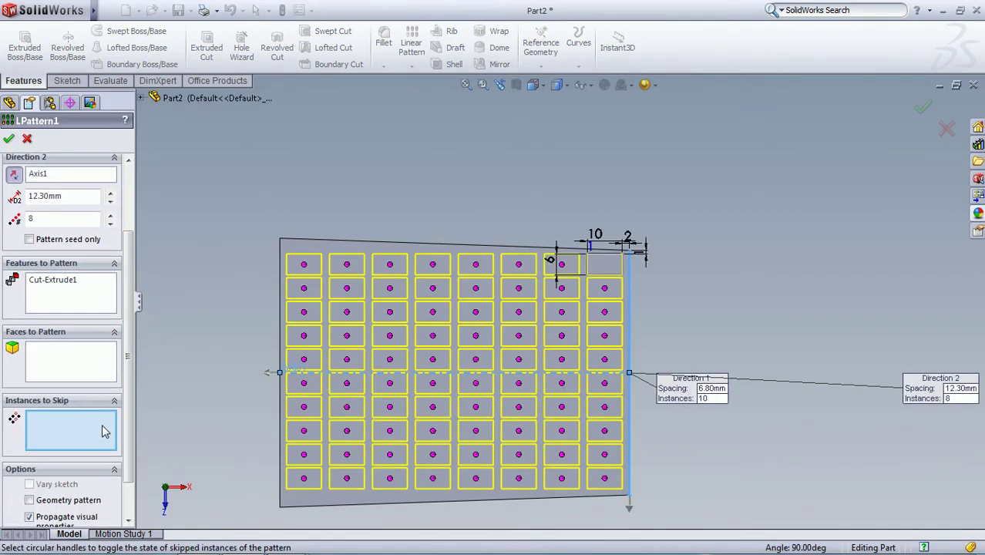
Skip the central 4 × 4 pockets so the block's middle stays solid, and apply.
click(389, 336)
click(389, 359)
click(389, 383)
click(390, 407)
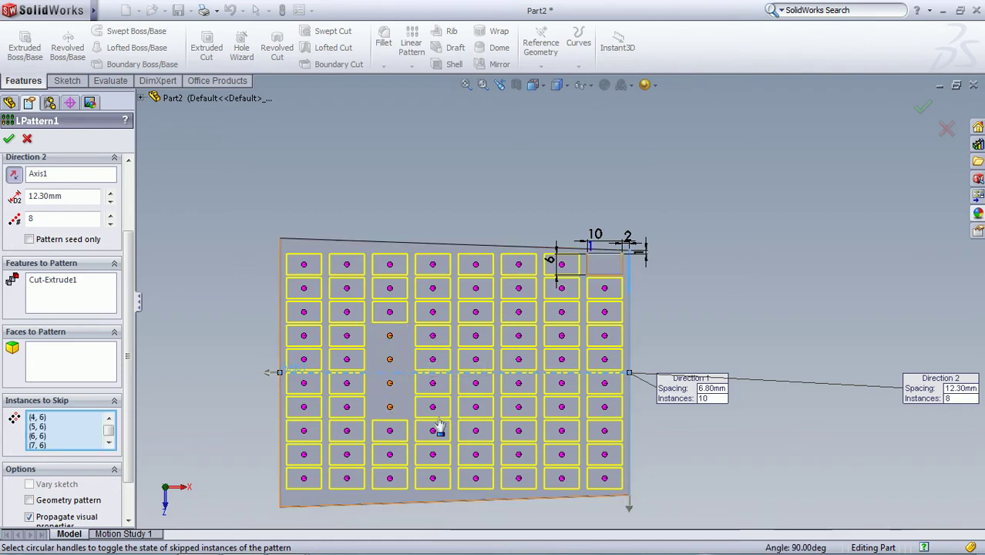
click(432, 407)
click(476, 407)
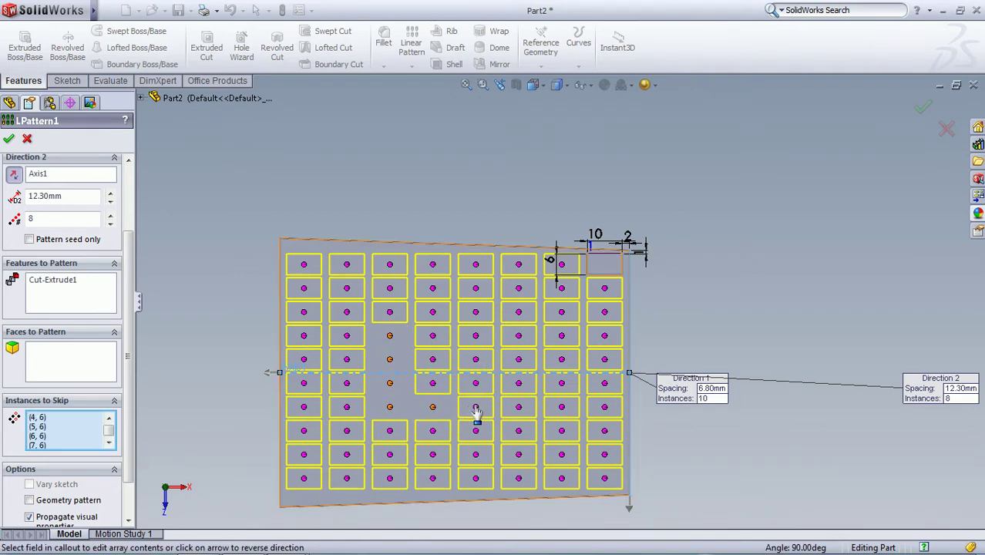
click(520, 409)
click(520, 383)
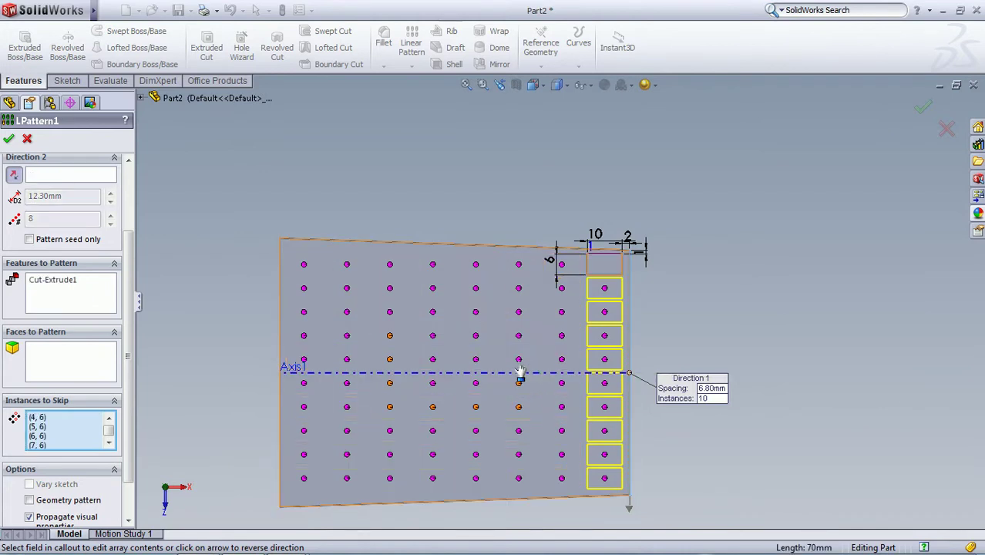
click(519, 385)
click(518, 383)
click(518, 335)
click(476, 336)
click(433, 336)
click(432, 360)
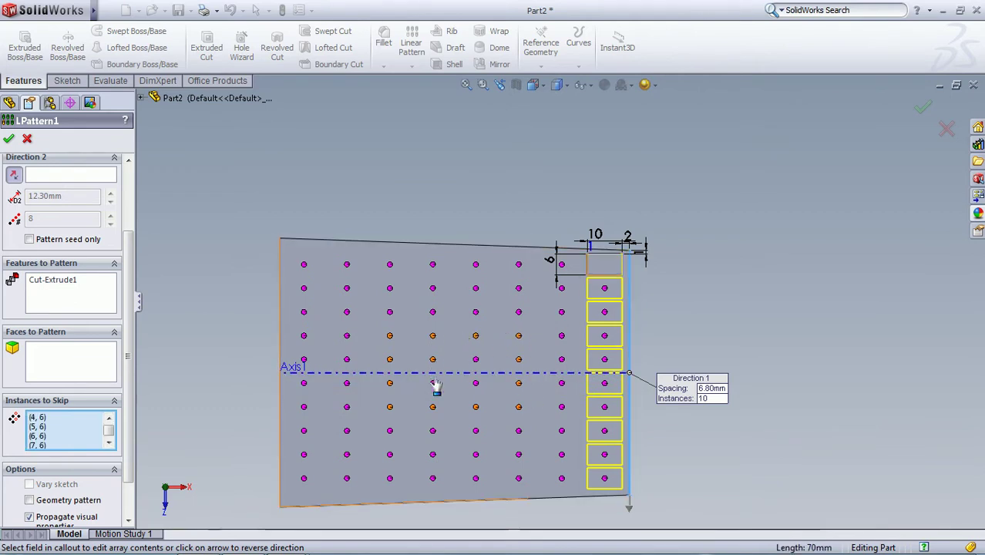
click(433, 383)
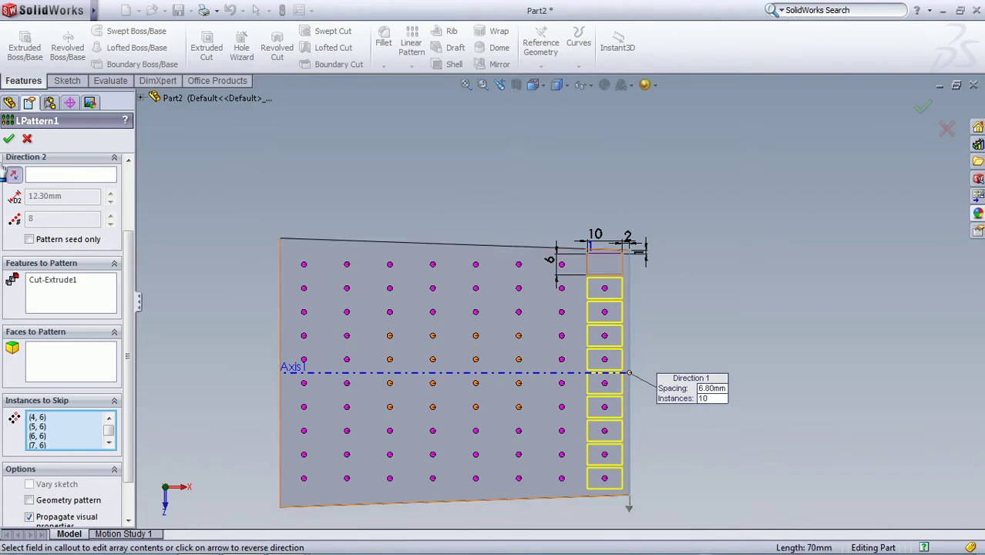
click(9, 138)
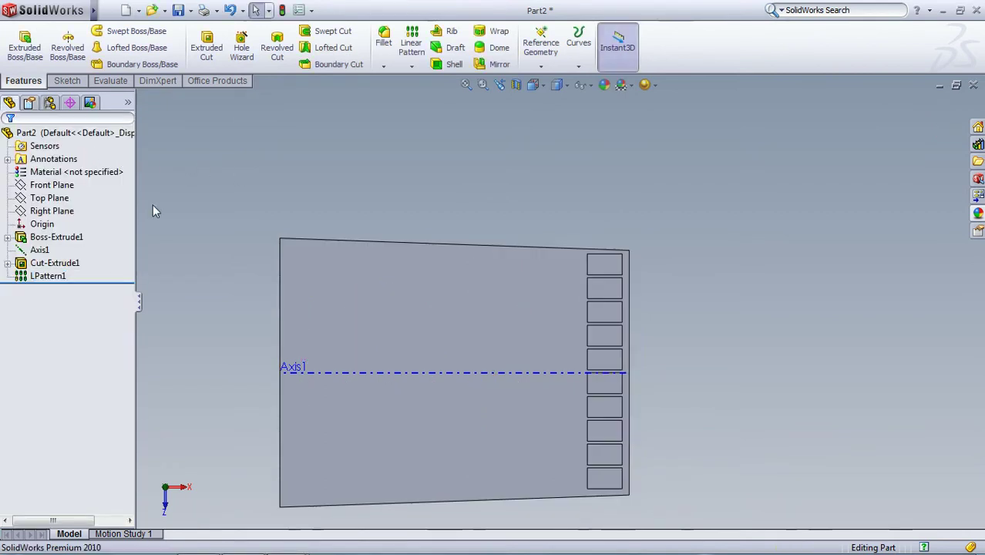
Reset Direction 2 of LPattern1 to Axis1 with 8 instances and confirm.
click(46, 275)
click(71, 248)
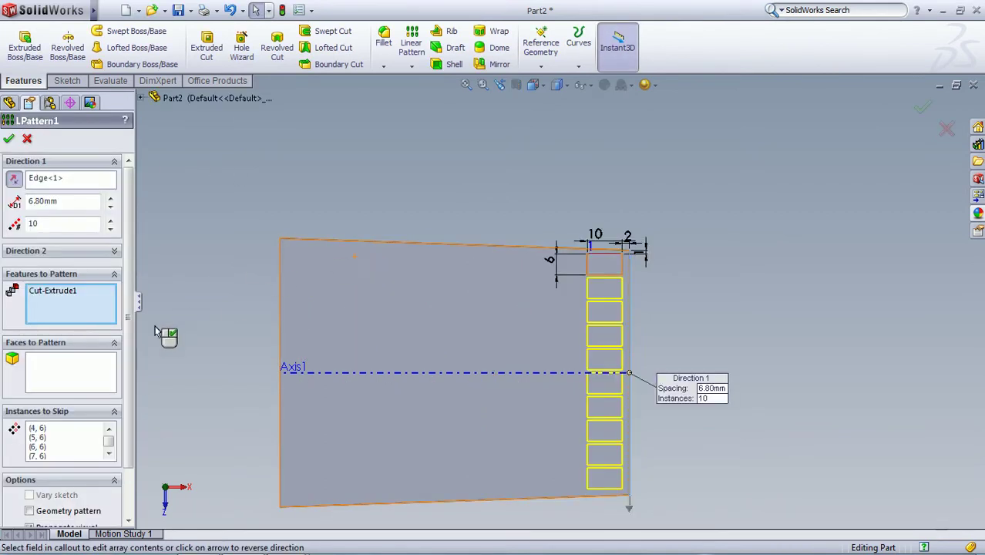
click(65, 253)
click(458, 375)
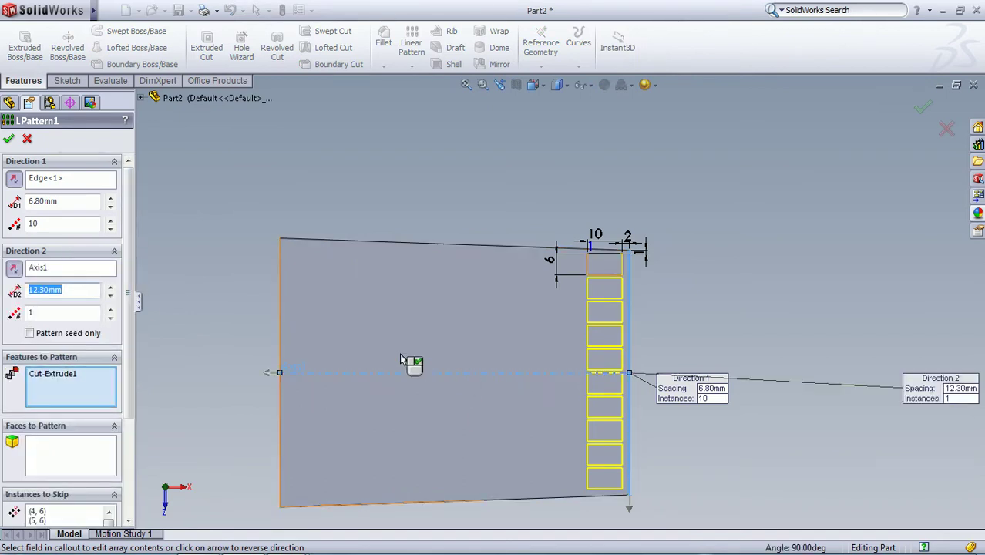
click(110, 309)
click(110, 309)
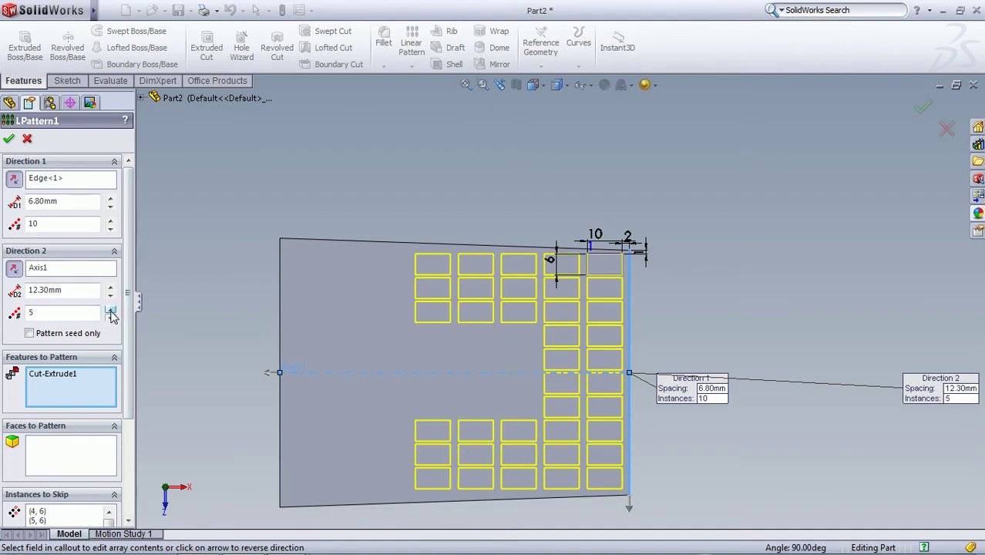
click(110, 310)
click(110, 309)
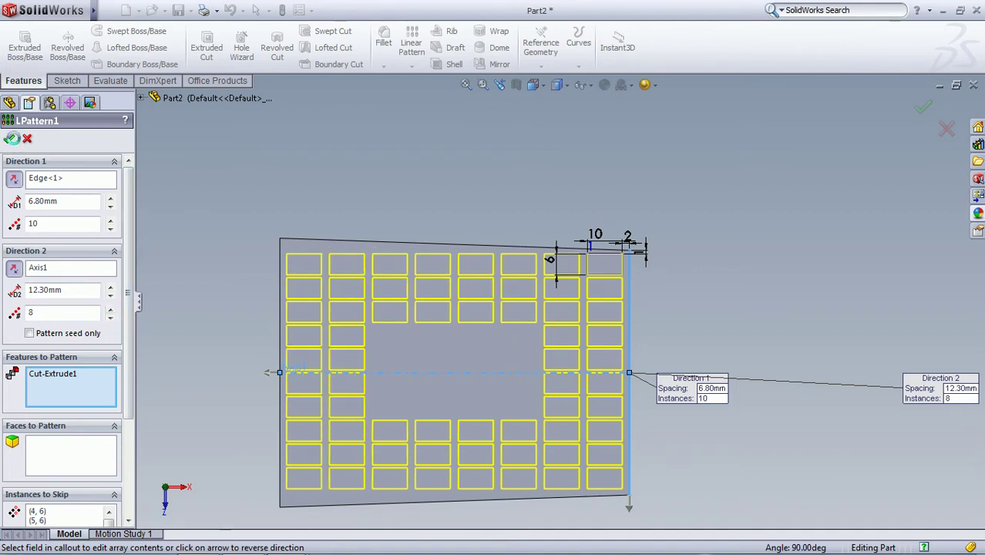
key(Return)
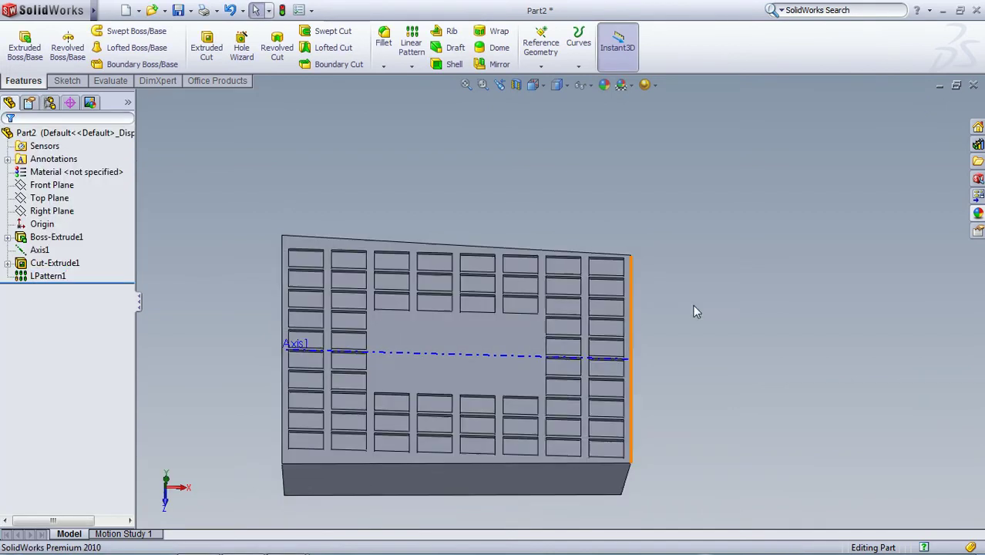
Create Plane1 perpendicular to the block's top face through one of its edges.
middle_drag(728, 312, 733, 265)
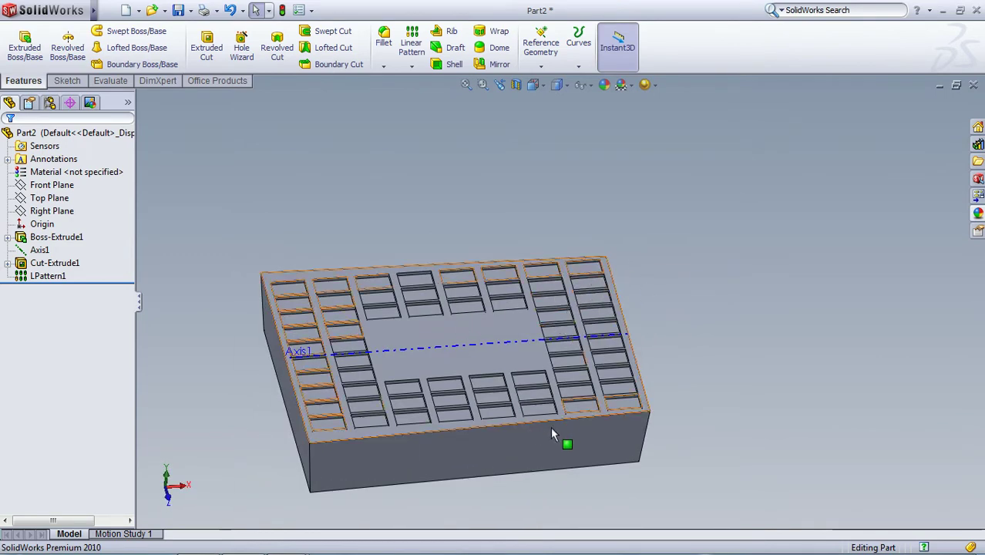
click(540, 46)
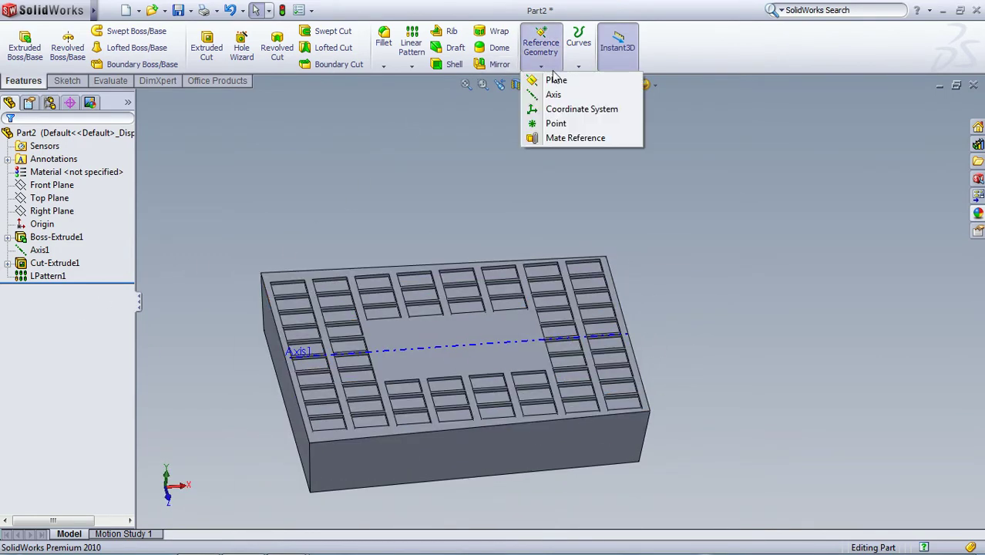
click(538, 79)
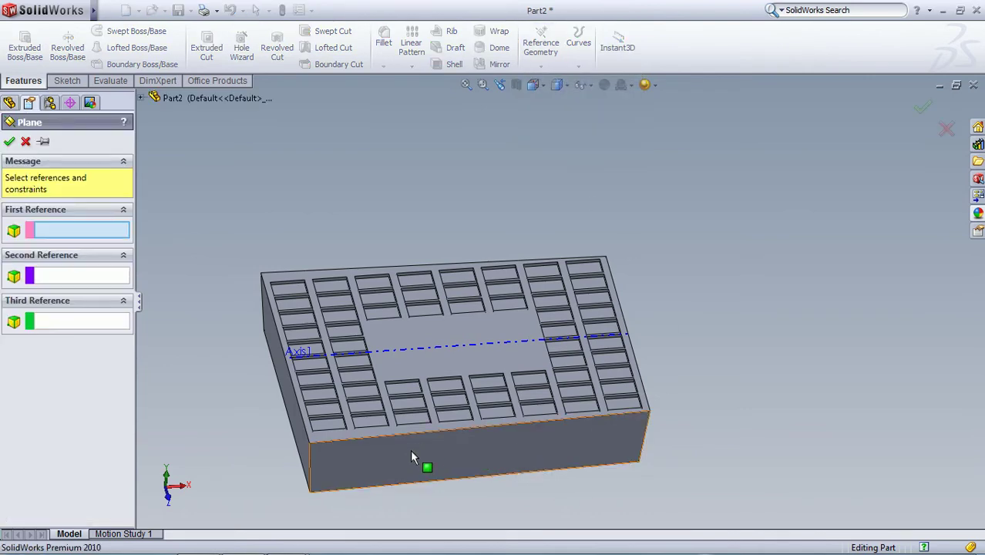
mouse_move(636, 411)
middle_down()
mouse_move(461, 480)
mouse_move(488, 443)
middle_up()
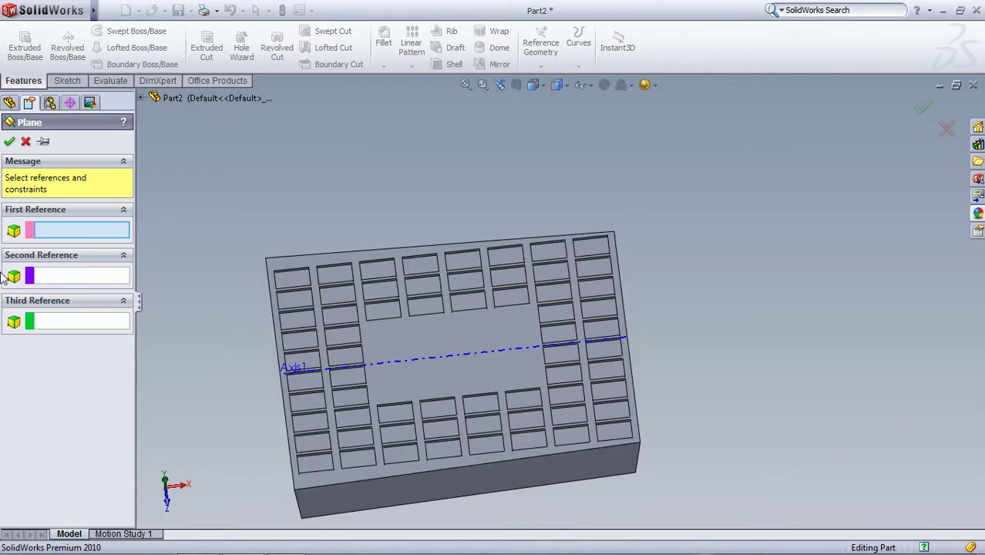
click(457, 376)
middle_drag(285, 434, 277, 392)
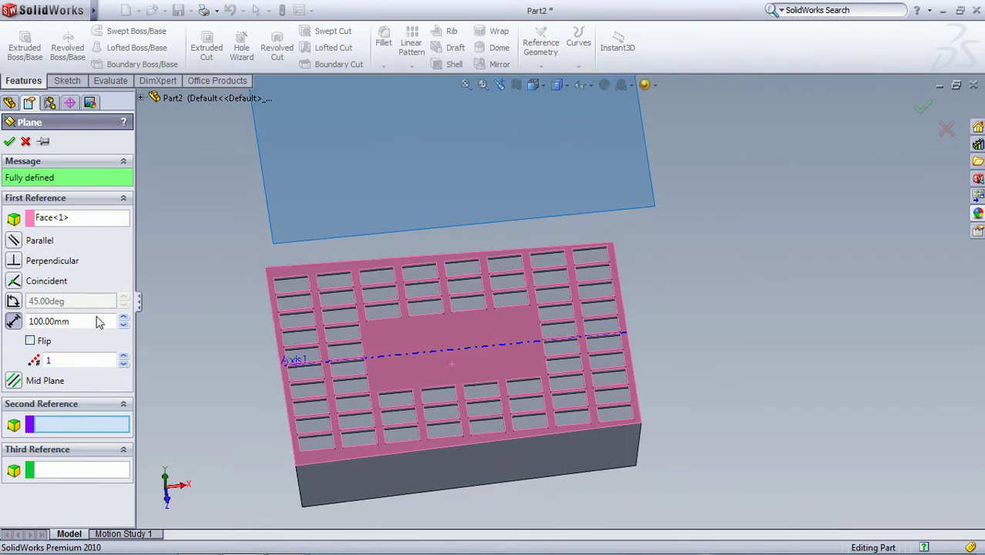
click(445, 443)
mouse_move(536, 418)
middle_down()
mouse_move(456, 425)
mouse_move(524, 373)
middle_up()
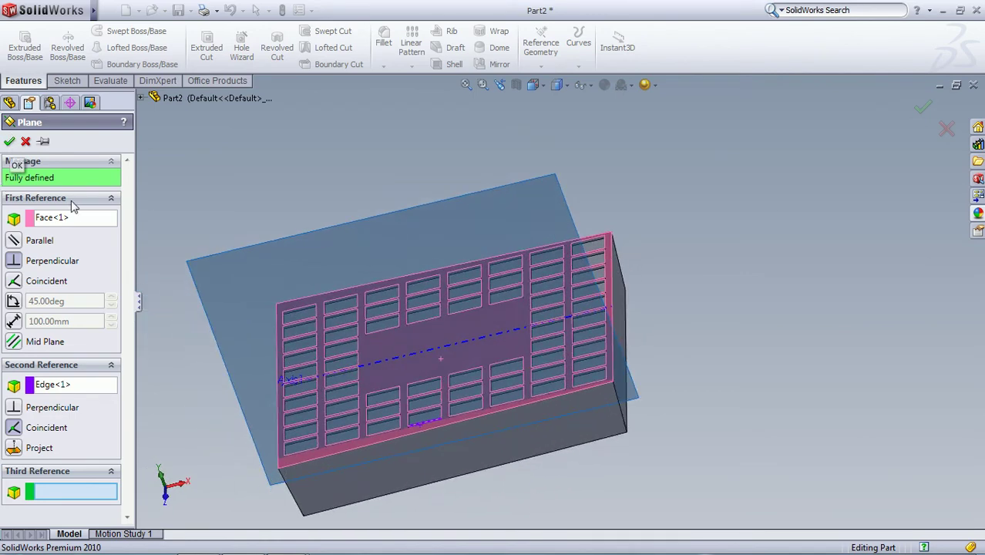
click(10, 142)
Start a sketch on Plane1 viewed normal to it, enlarging the plane over the block.
click(388, 253)
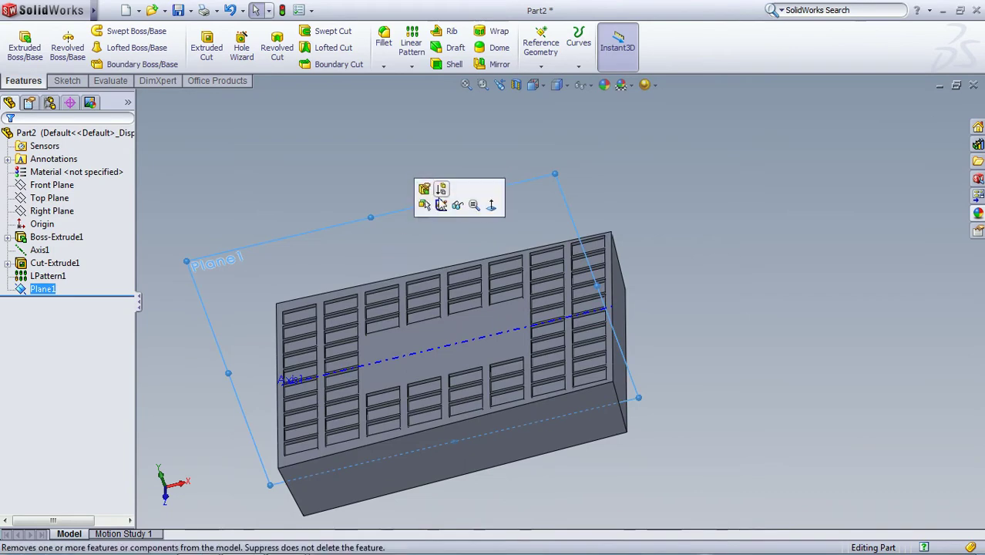
click(440, 205)
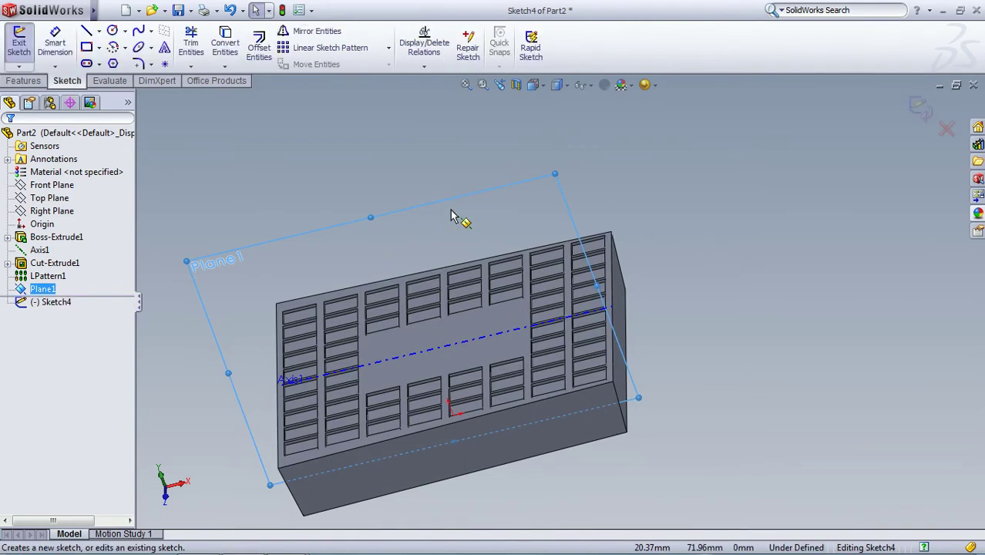
click(533, 85)
click(605, 143)
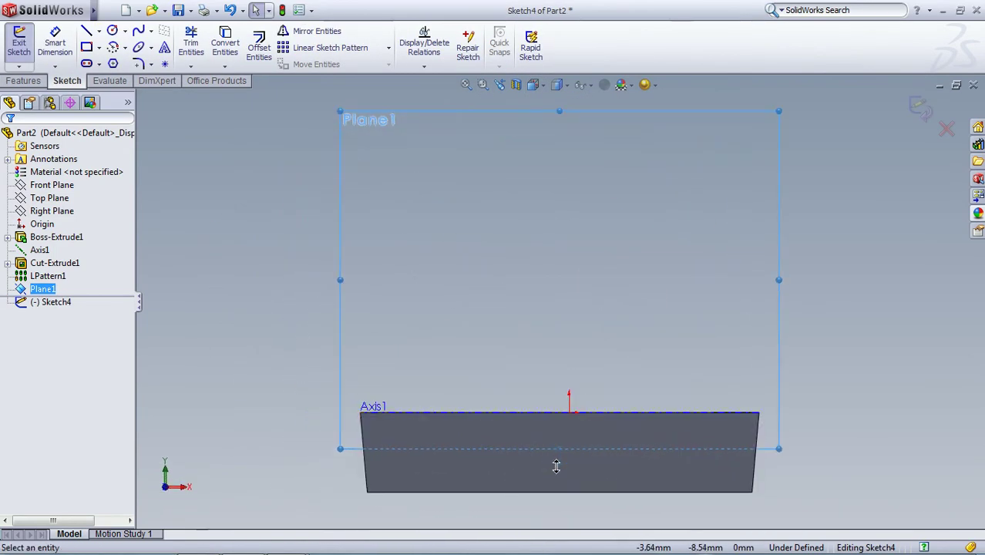
drag(556, 466, 558, 503)
Draw a centre-point rectangle on Plane1 below the origin.
click(86, 48)
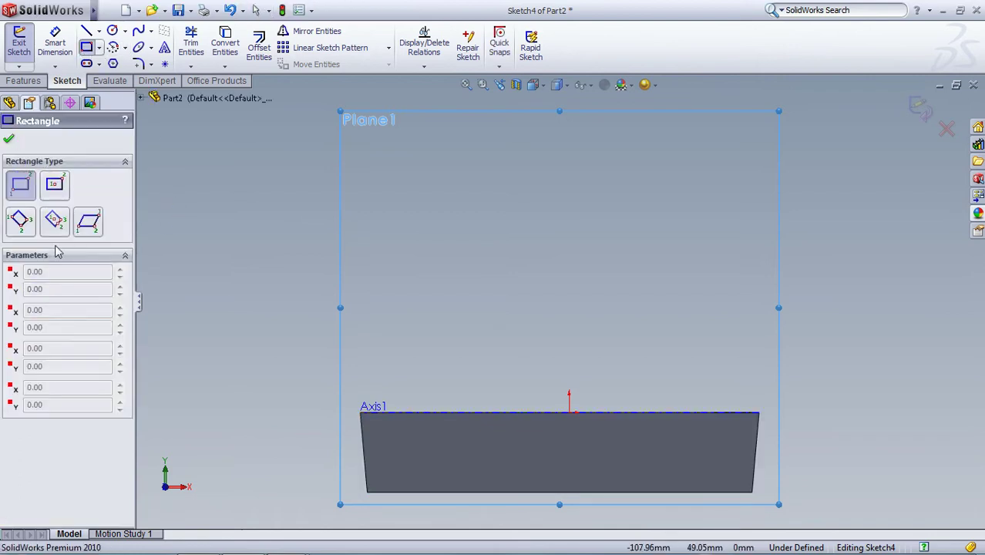
click(54, 185)
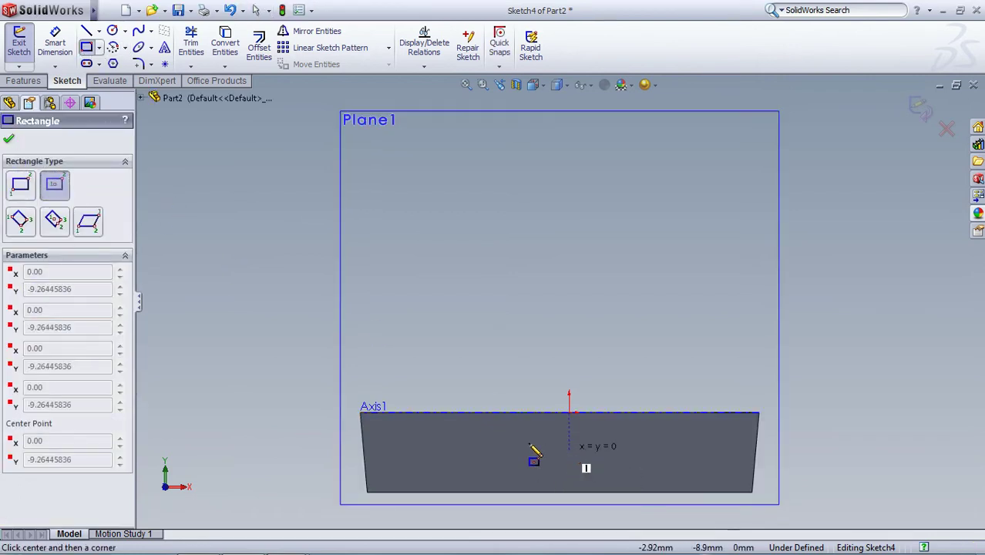
click(569, 450)
click(421, 430)
Dimension the rectangle 12 mm high and 80 mm wide.
click(54, 42)
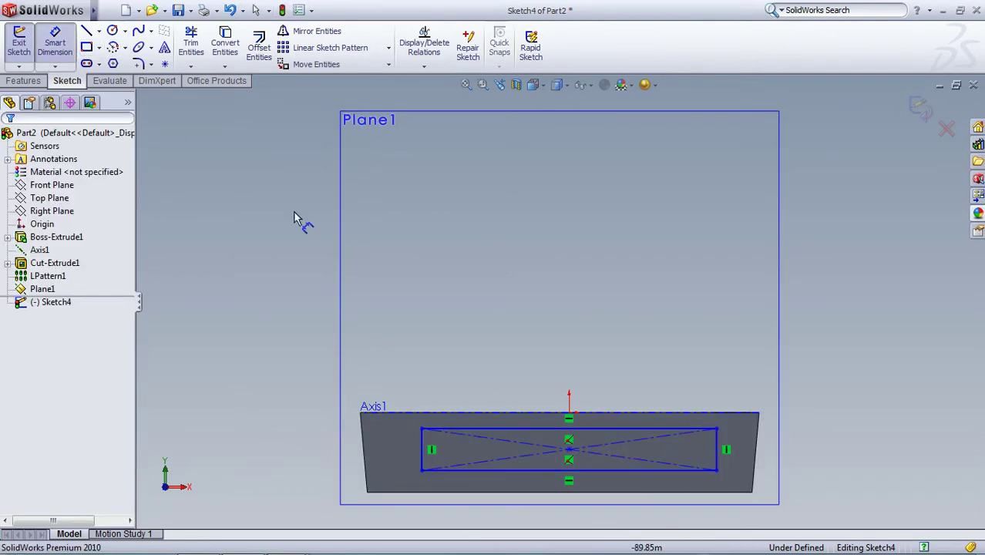
click(426, 461)
click(391, 449)
text(12)
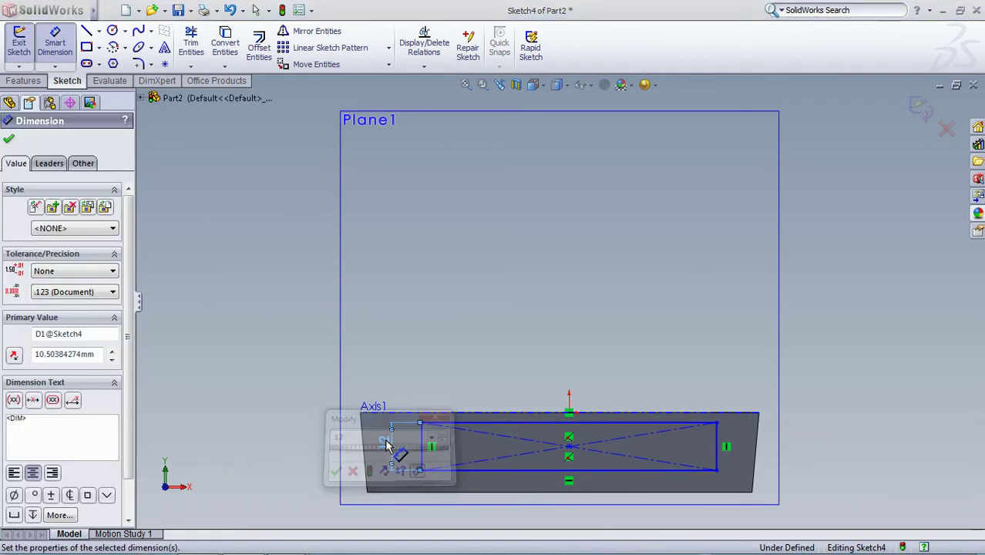
key(Return)
click(442, 423)
click(453, 381)
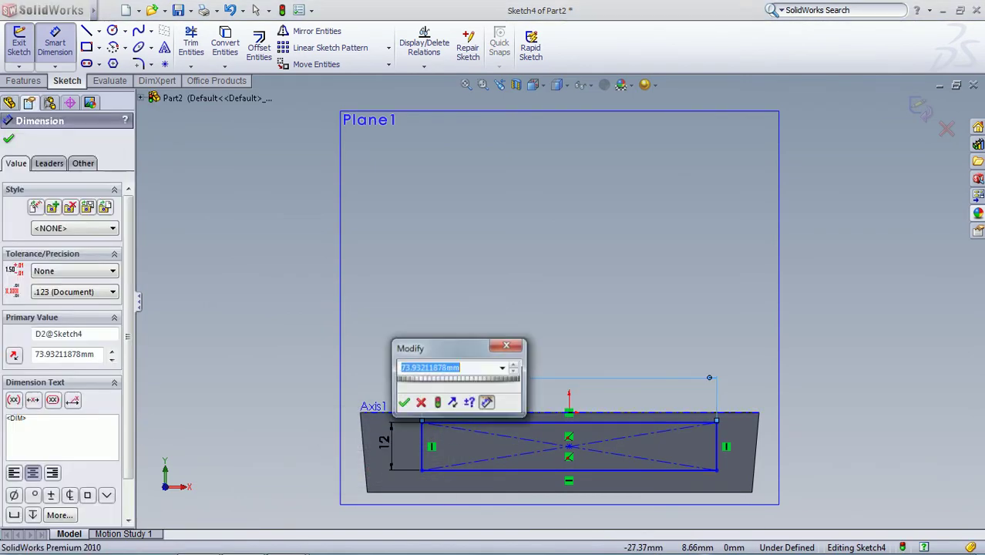
text(80)
key(Return)
Add a Vertical relation between the rectangle's centre and the sketch origin.
right_click(501, 357)
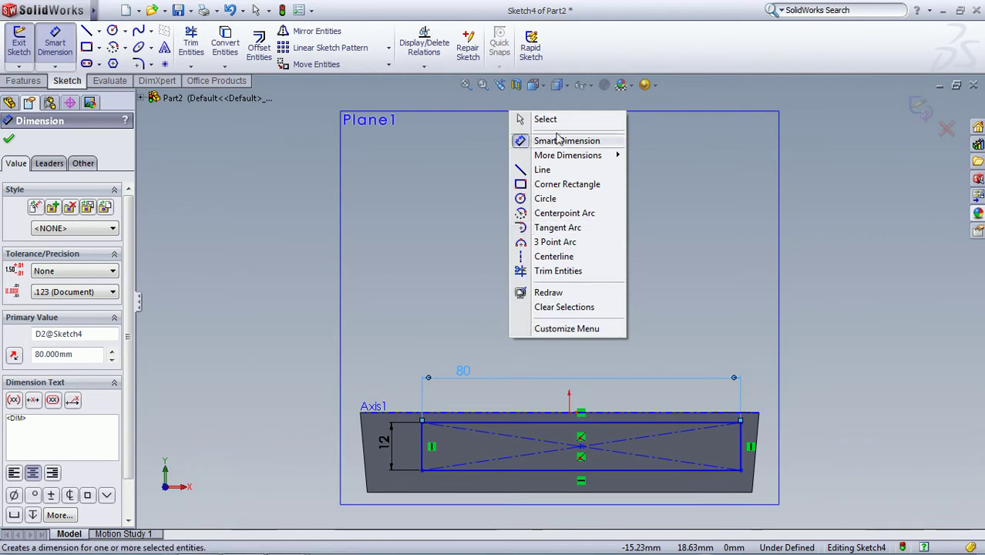
click(541, 117)
click(573, 414)
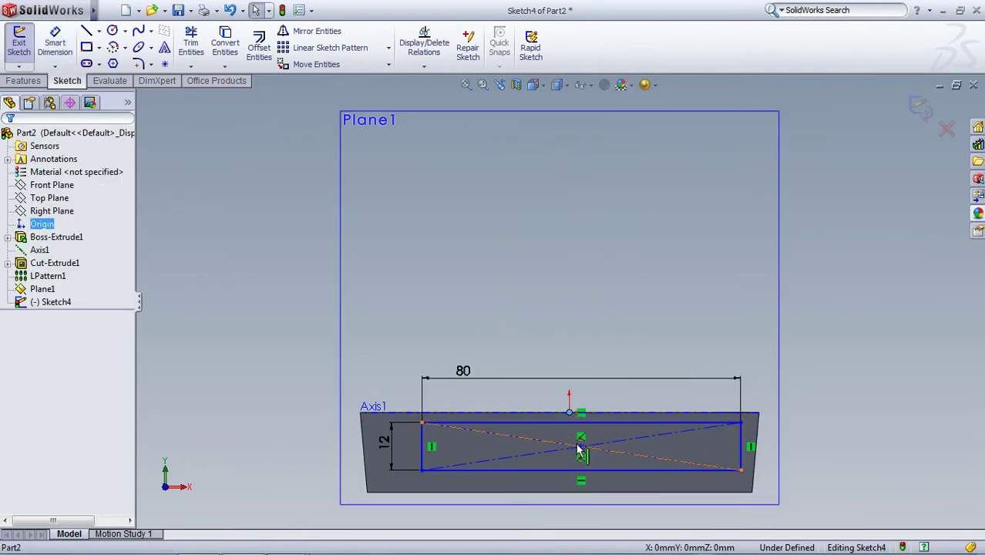
ctrl+click(581, 447)
click(15, 384)
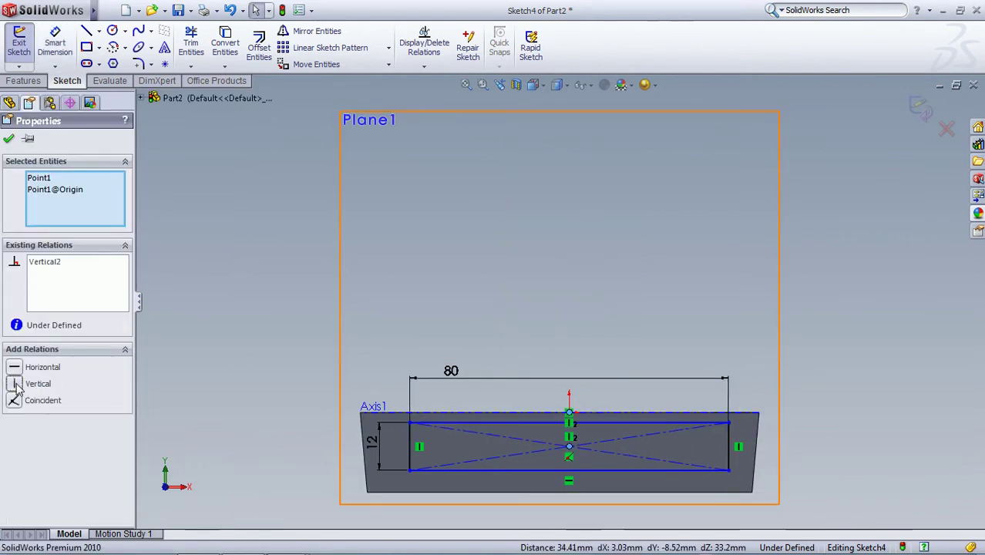
click(411, 324)
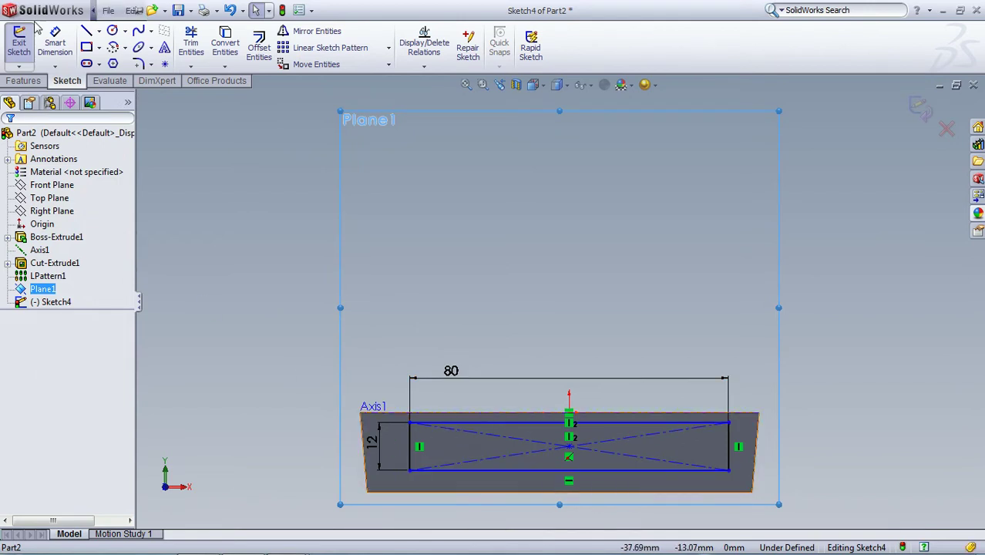
Place the rectangle's top 4 mm below the block's top edge and exit Sketch4.
click(55, 43)
click(426, 423)
click(435, 416)
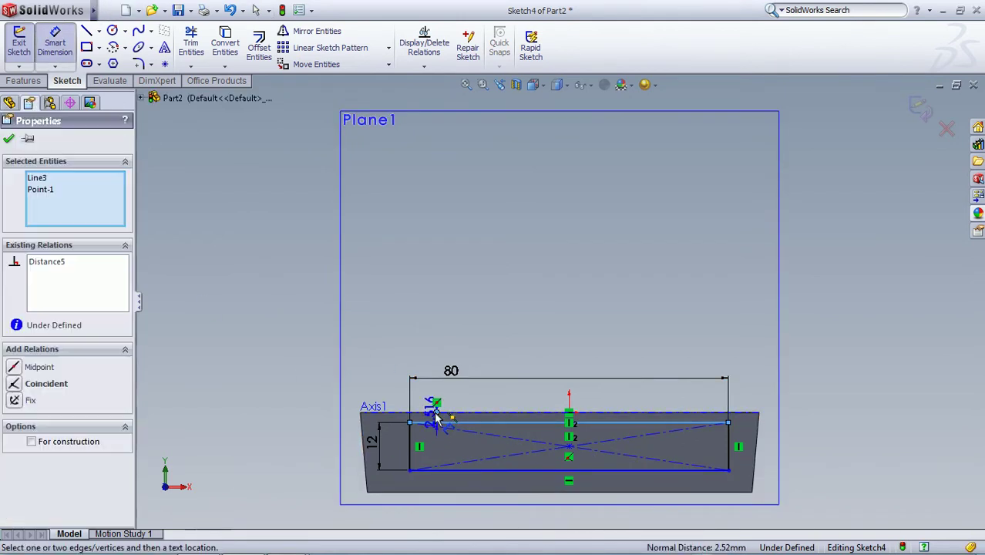
click(400, 417)
text(3.5)
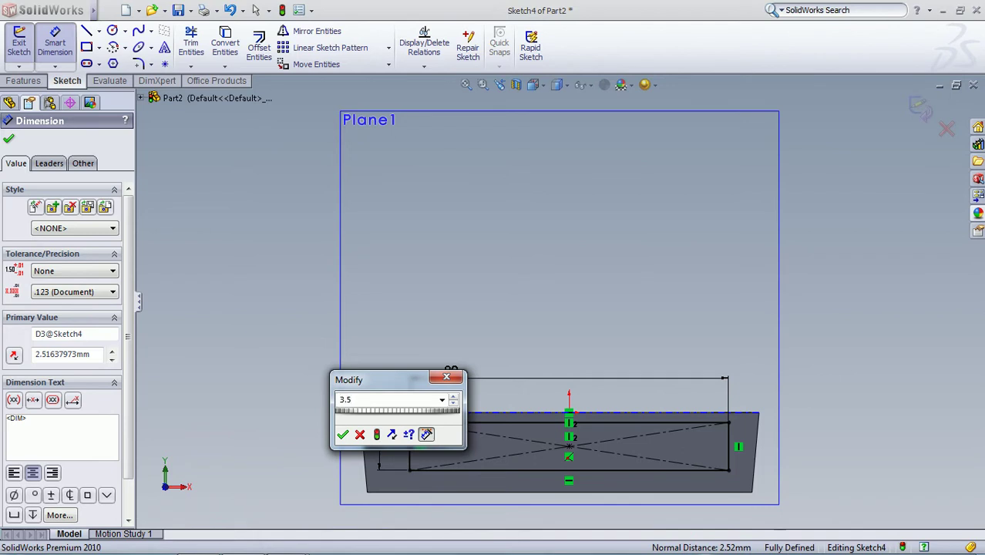
text(4)
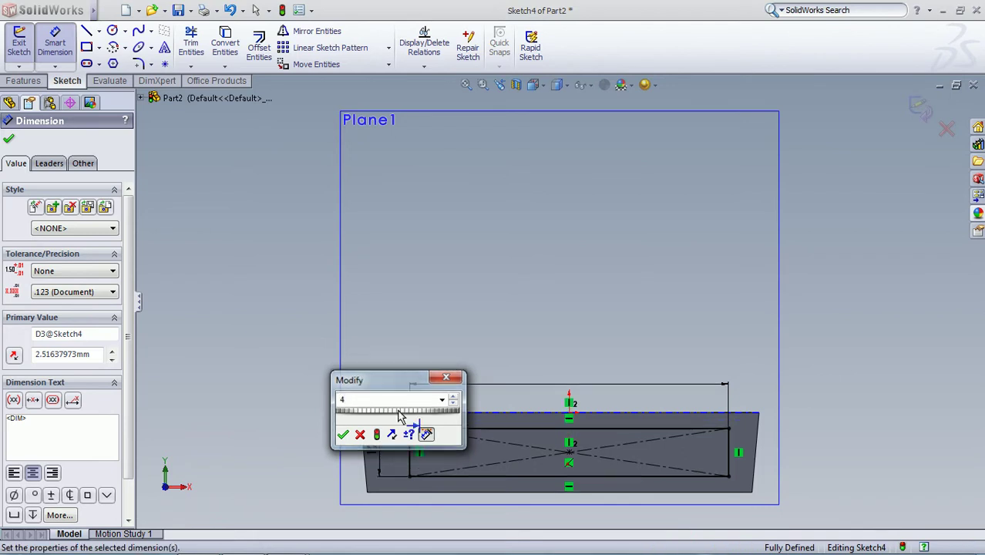
key(Return)
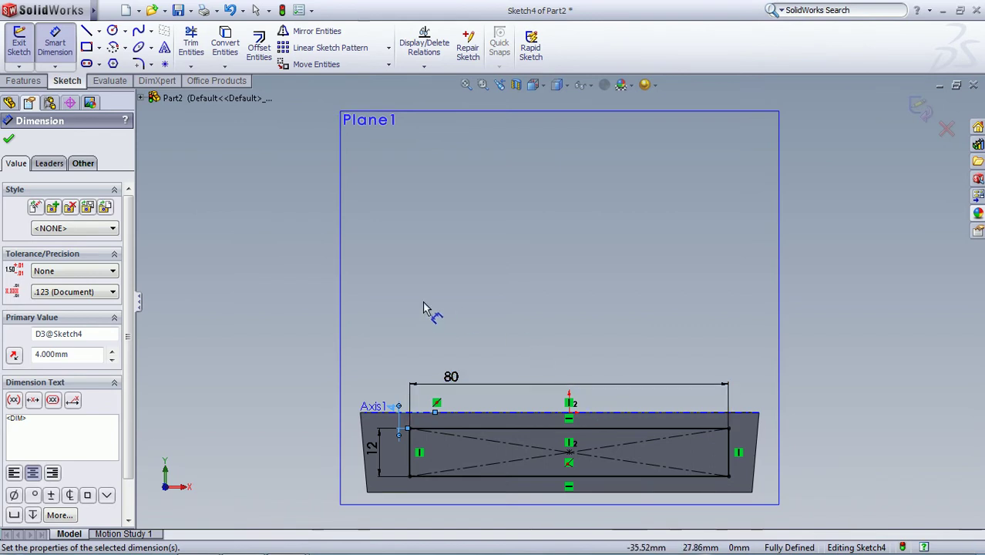
click(29, 46)
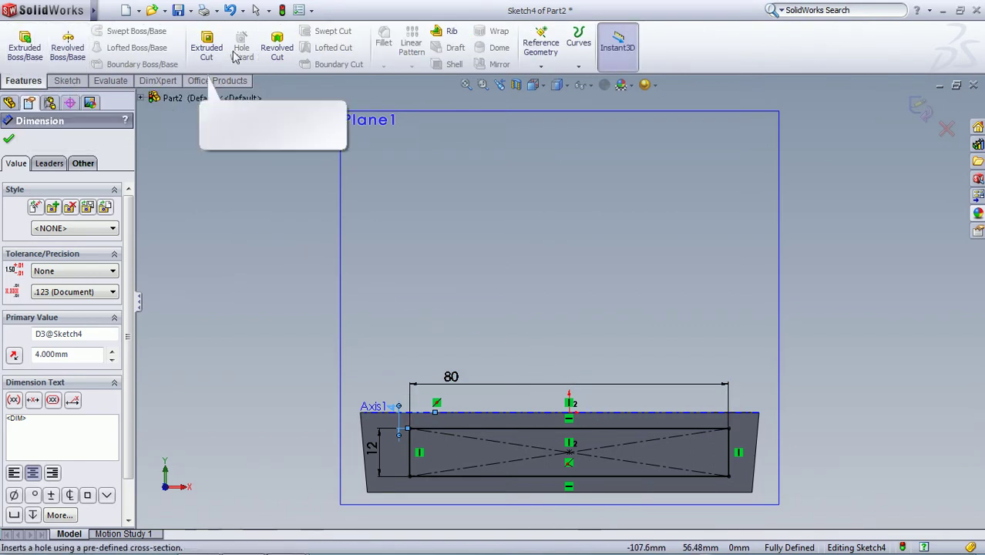
Extrude the 80 × 12 mm rectangle into a 3 mm blind boss on the front face.
click(25, 46)
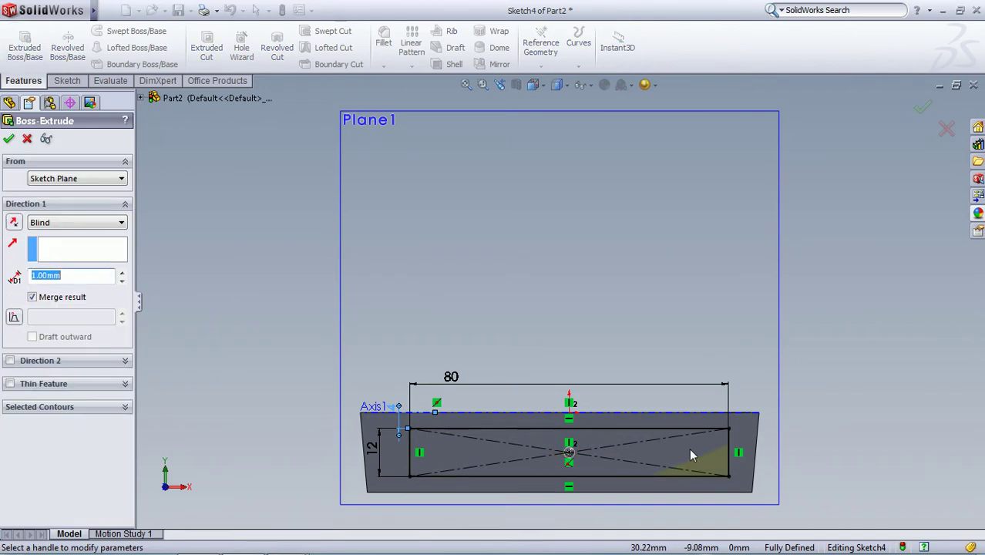
click(121, 274)
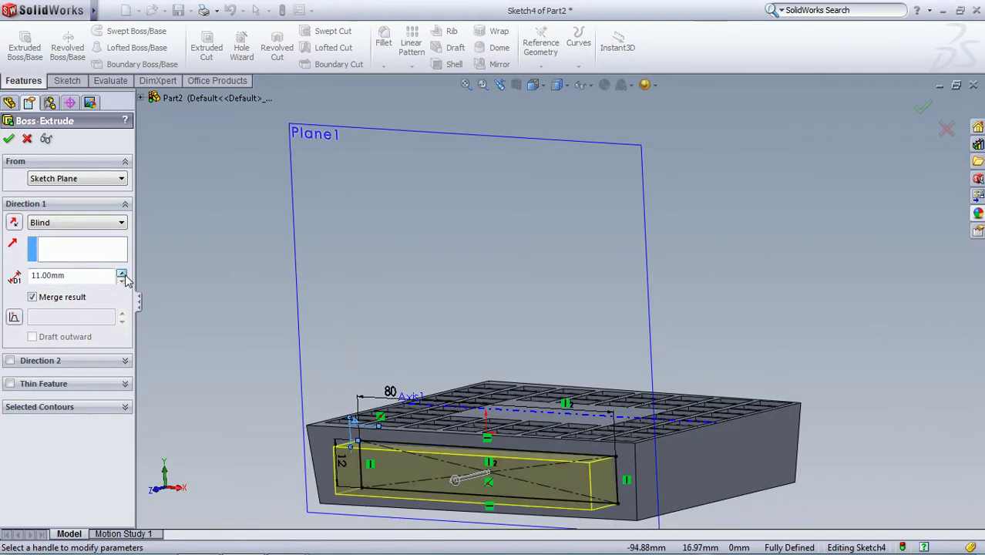
text(3)
key(Return)
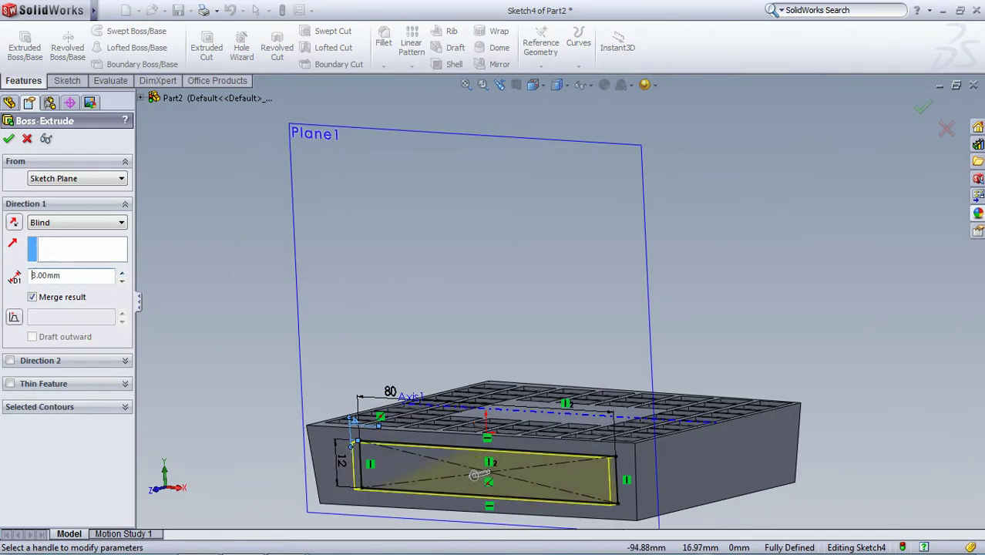
mouse_move(282, 328)
middle_down()
mouse_move(371, 321)
mouse_move(328, 323)
middle_up()
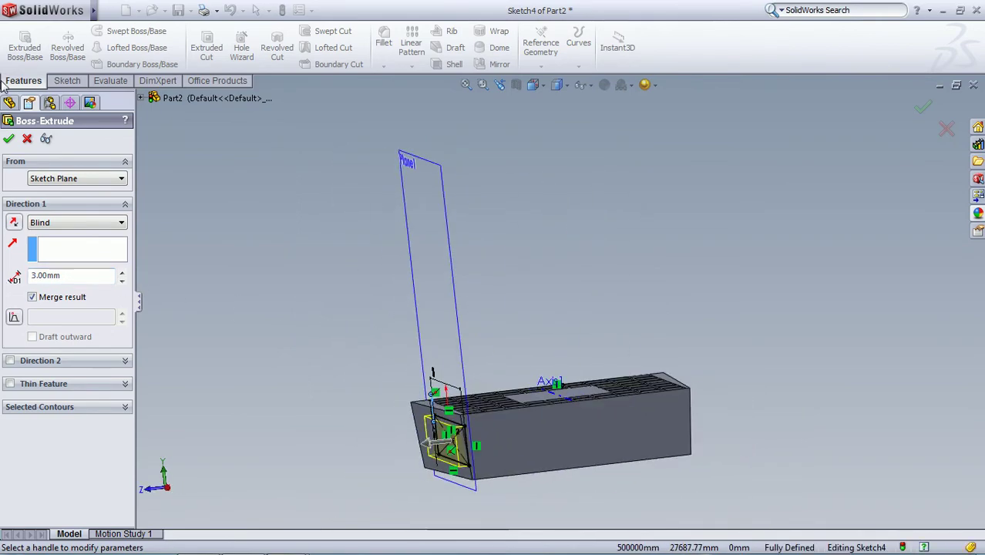
click(8, 140)
Reopen Boss-Extrude2's sketch for editing.
middle_drag(315, 221, 424, 235)
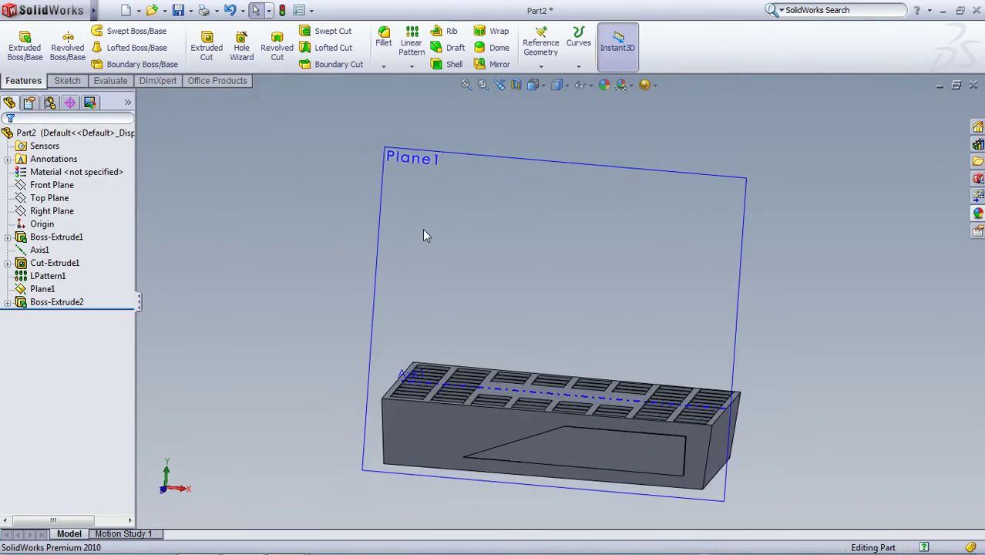
middle_drag(409, 285, 562, 431)
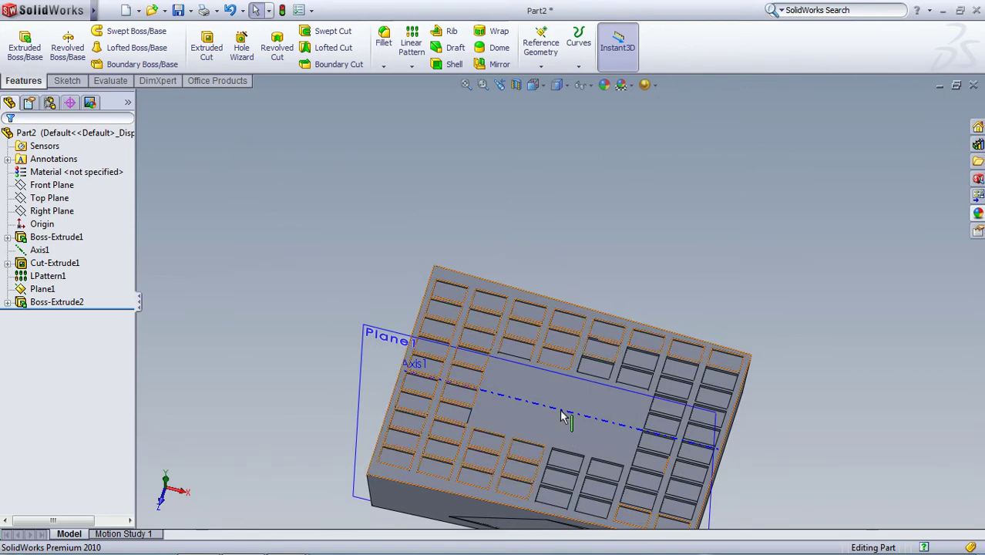
click(57, 302)
click(39, 314)
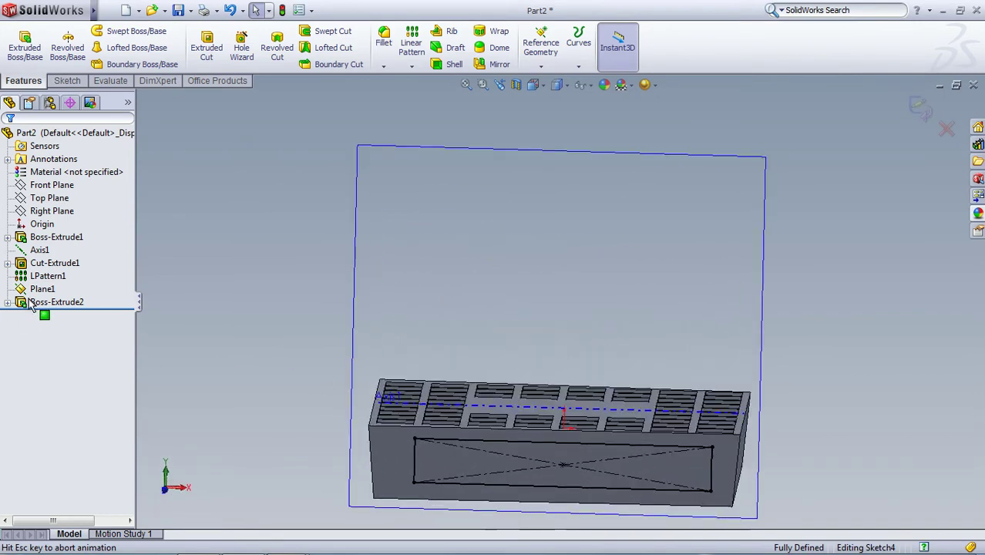
Extrude the front panel sketch 4 mm as a new boss, Boss-Extrude3.
click(23, 80)
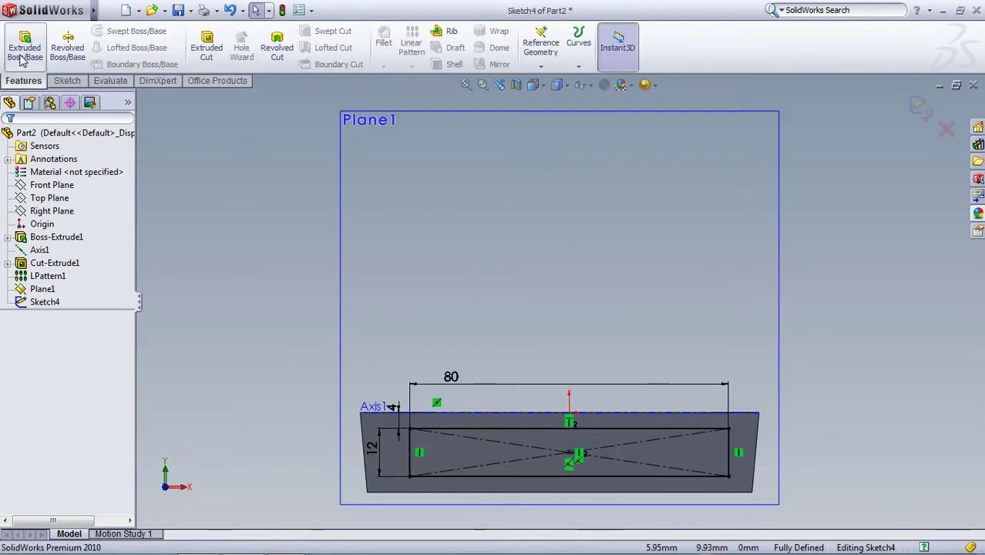
click(24, 46)
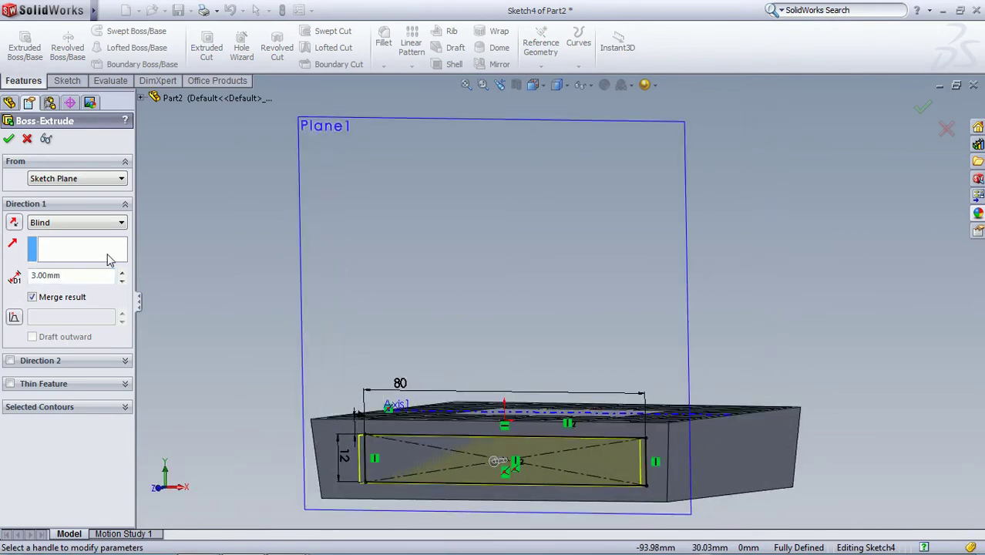
click(121, 272)
text(4)
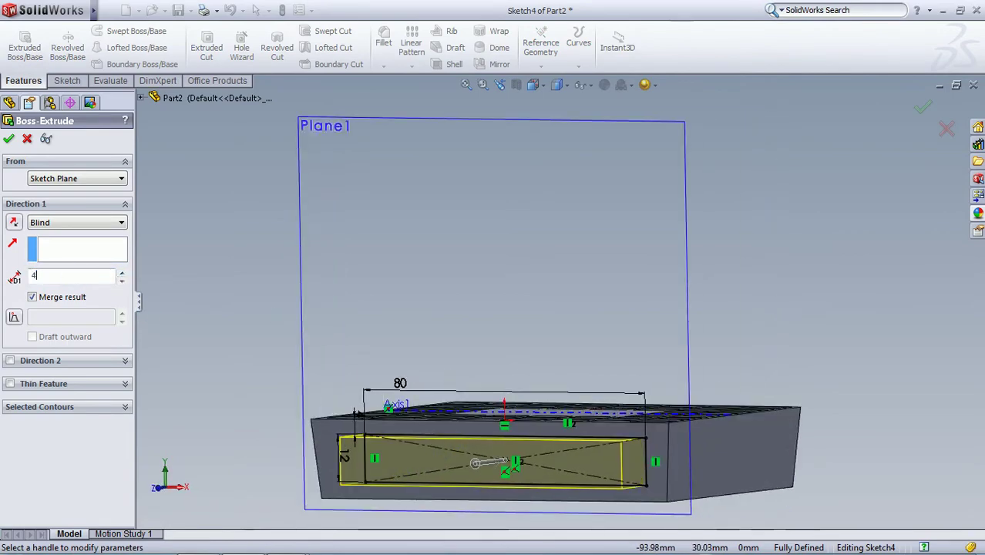
key(Return)
mouse_move(648, 346)
middle_down()
mouse_move(515, 409)
mouse_move(416, 314)
mouse_move(480, 277)
middle_up()
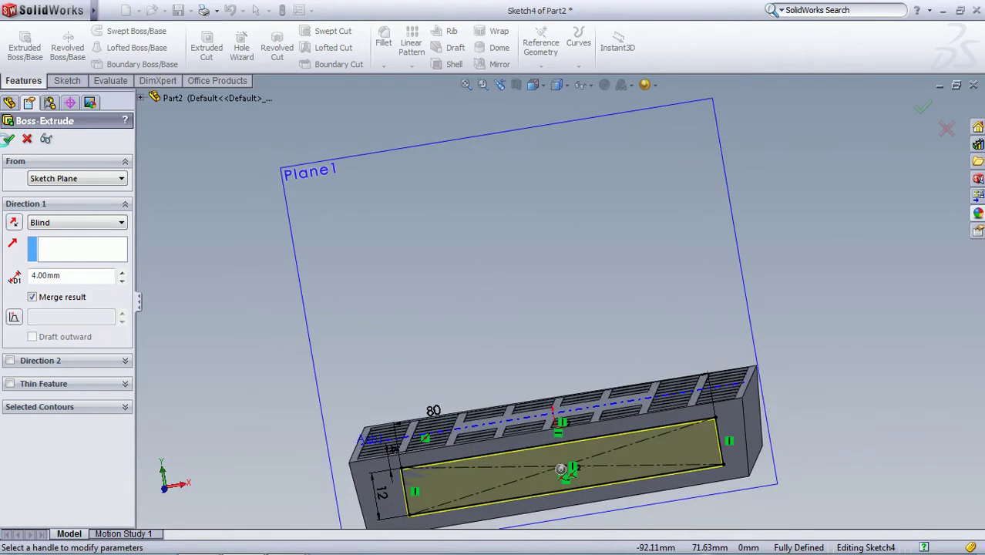
click(8, 139)
Edit Boss-Extrude3 so its depth becomes 5 mm.
click(47, 302)
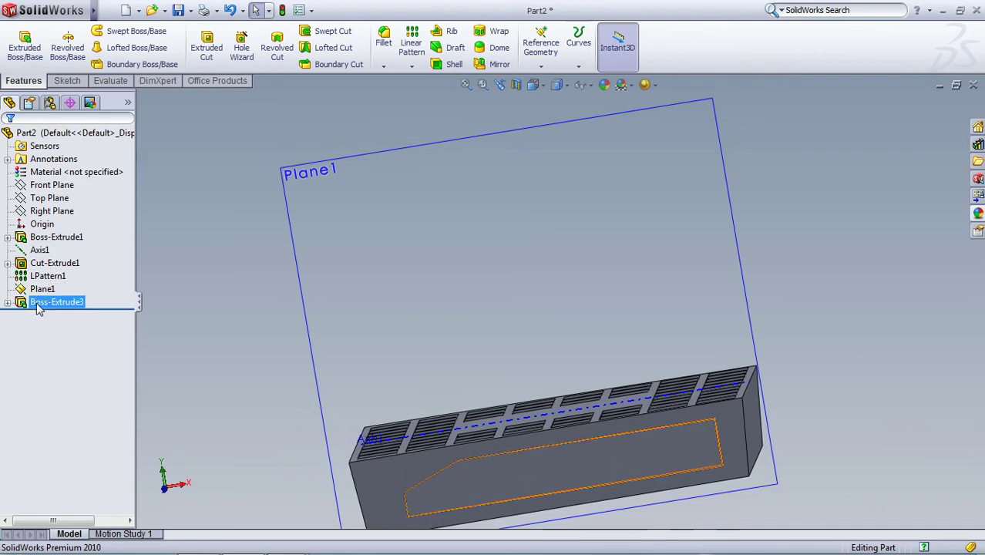
click(44, 263)
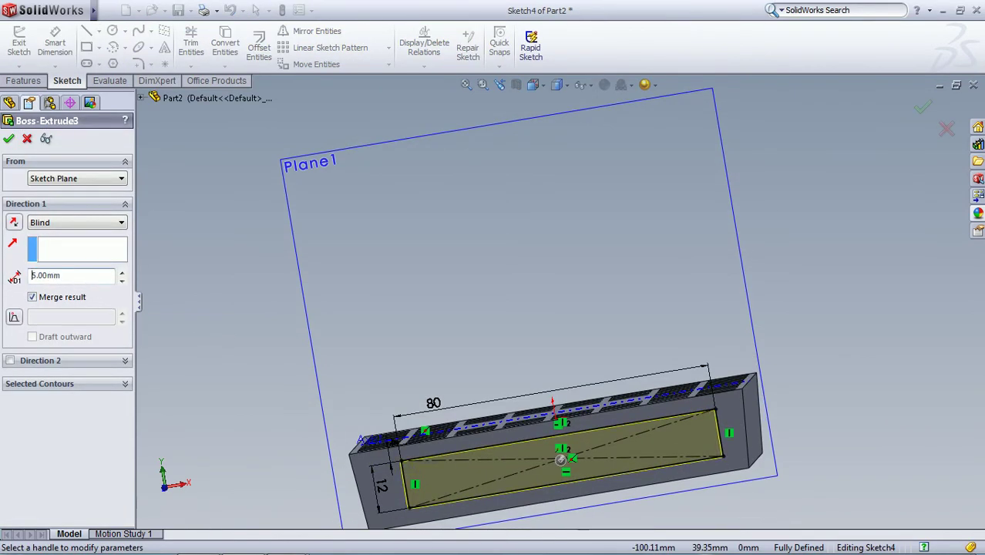
middle_drag(224, 286, 262, 289)
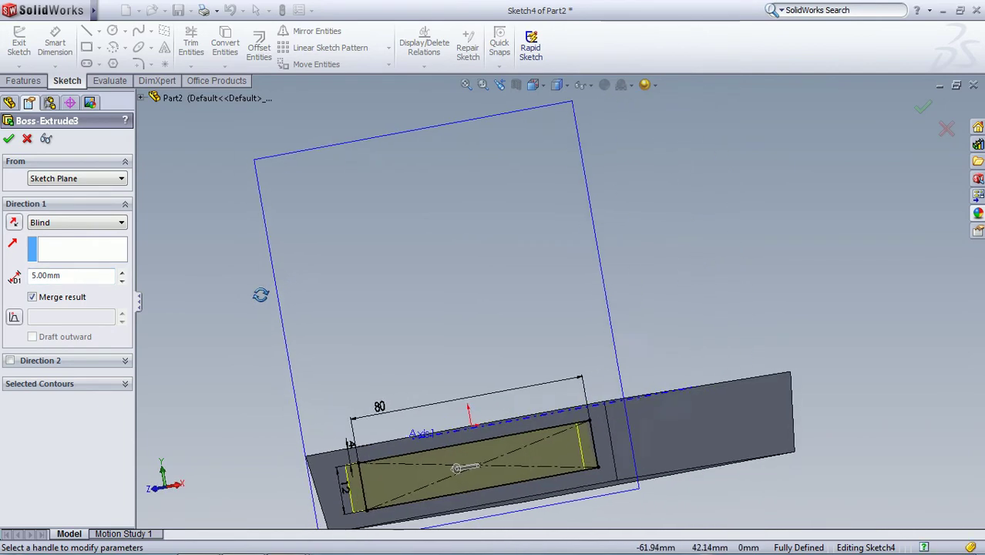
click(8, 139)
Redefine Plane1's second reference, replacing Edge<1> with the block's bottom edge.
middle_drag(199, 249, 435, 335)
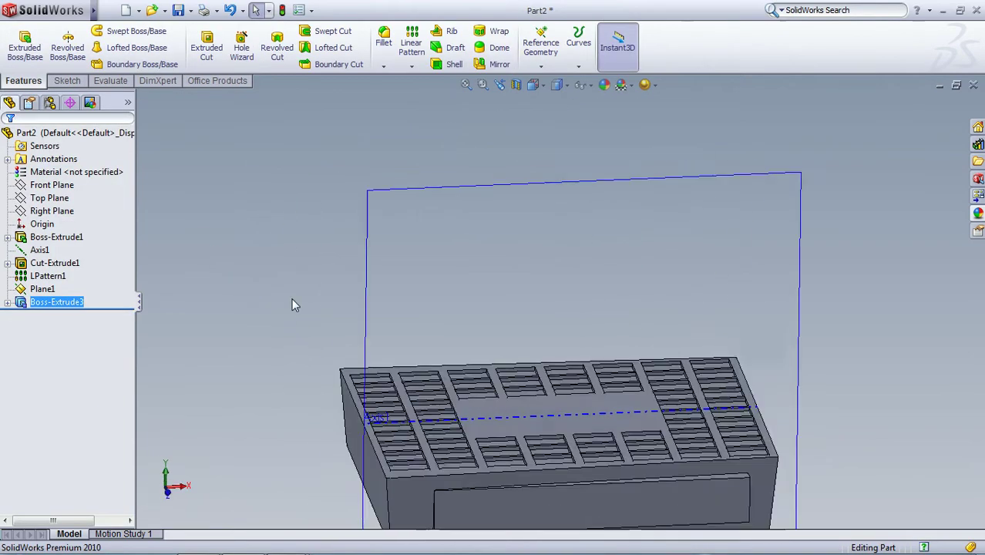
scroll(771, 393, up, 3)
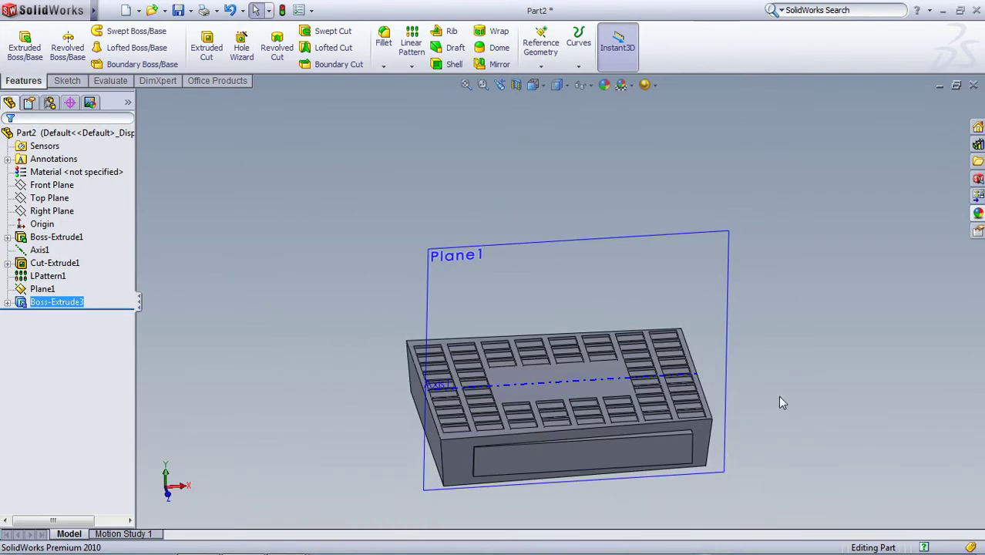
middle_drag(781, 400, 773, 463)
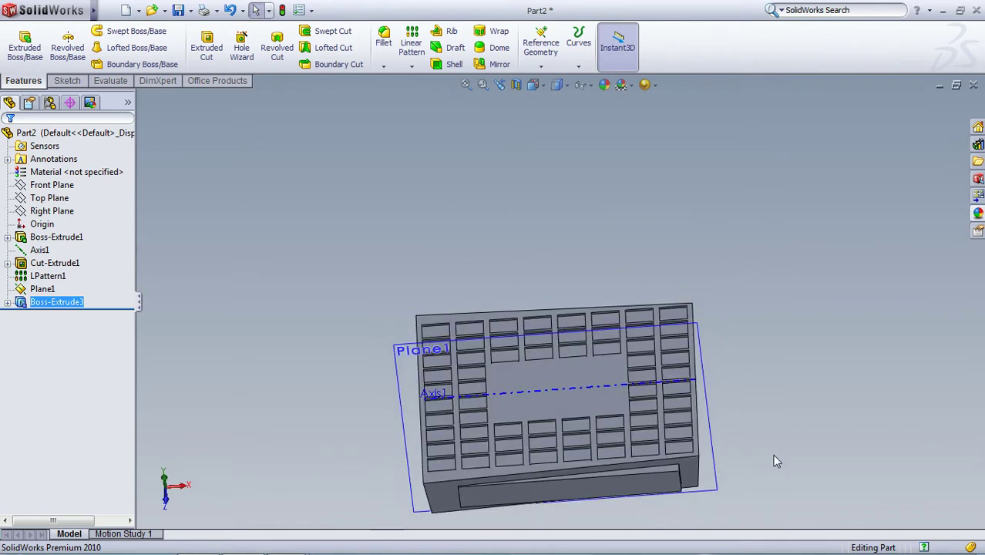
click(755, 436)
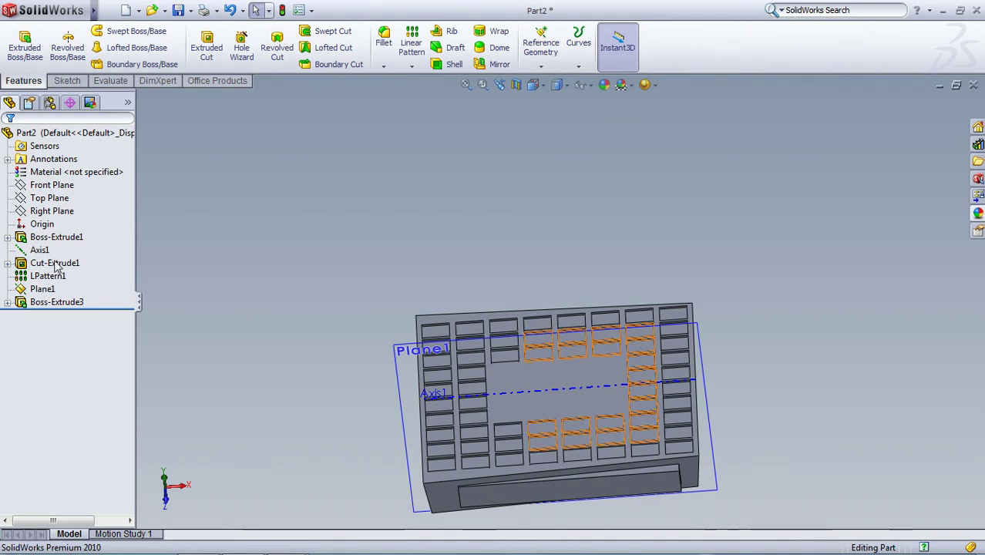
click(42, 288)
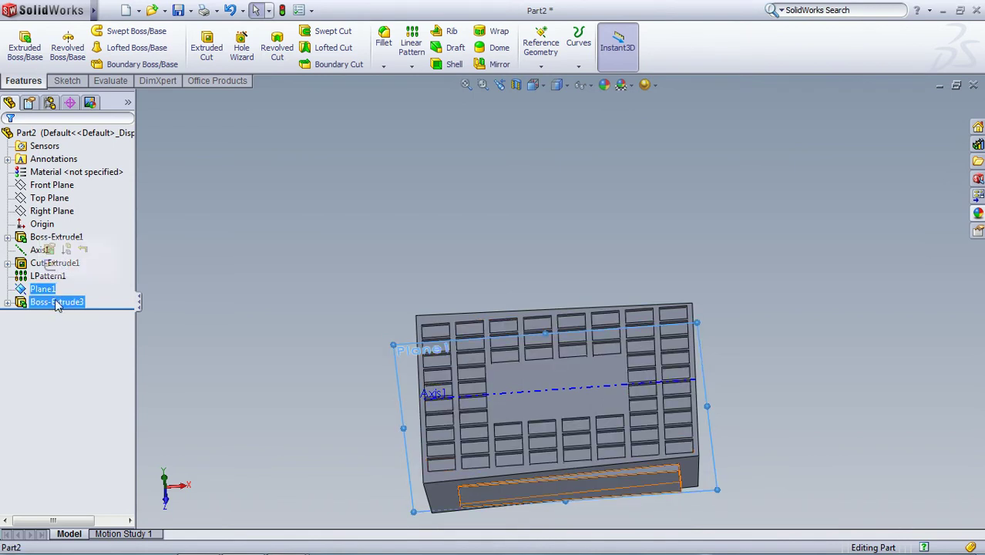
click(50, 249)
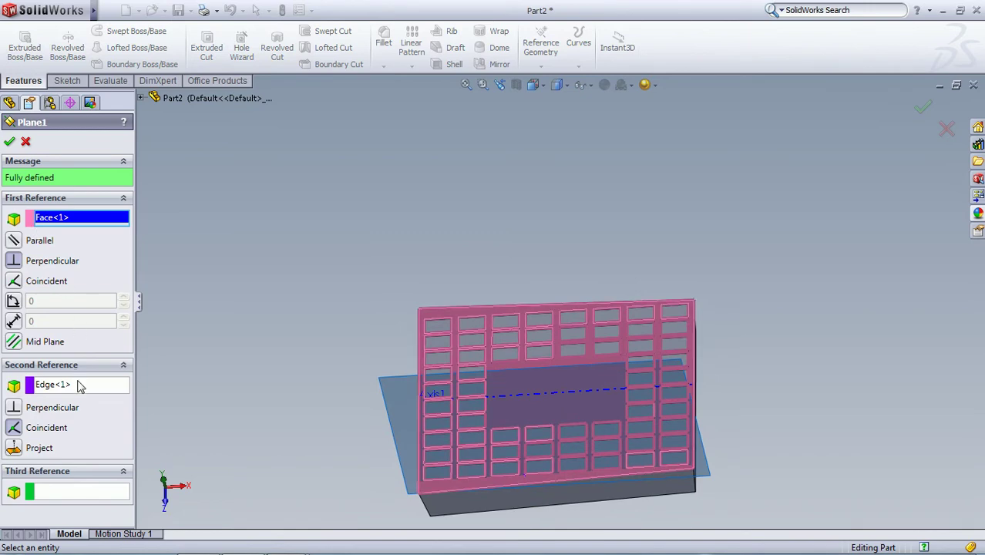
click(52, 388)
click(83, 395)
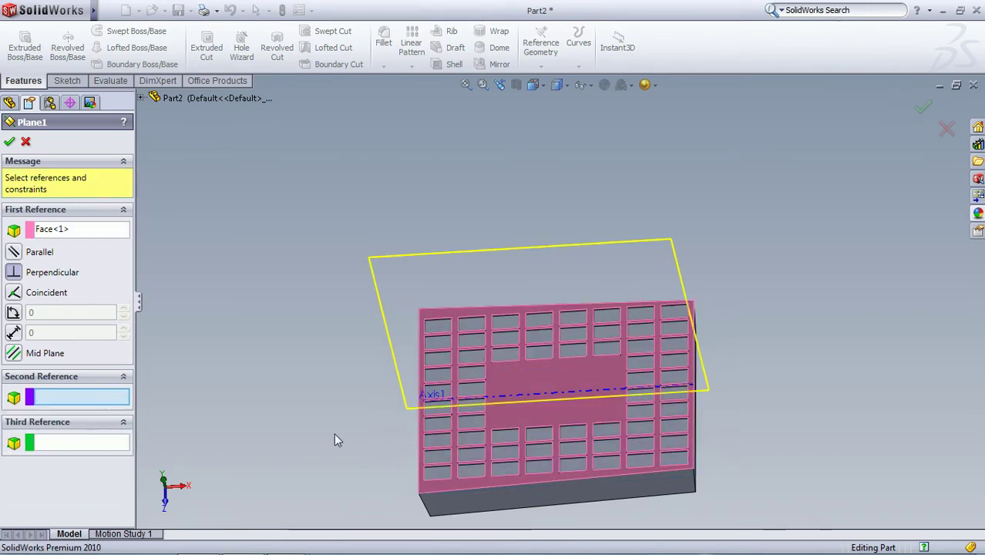
click(540, 487)
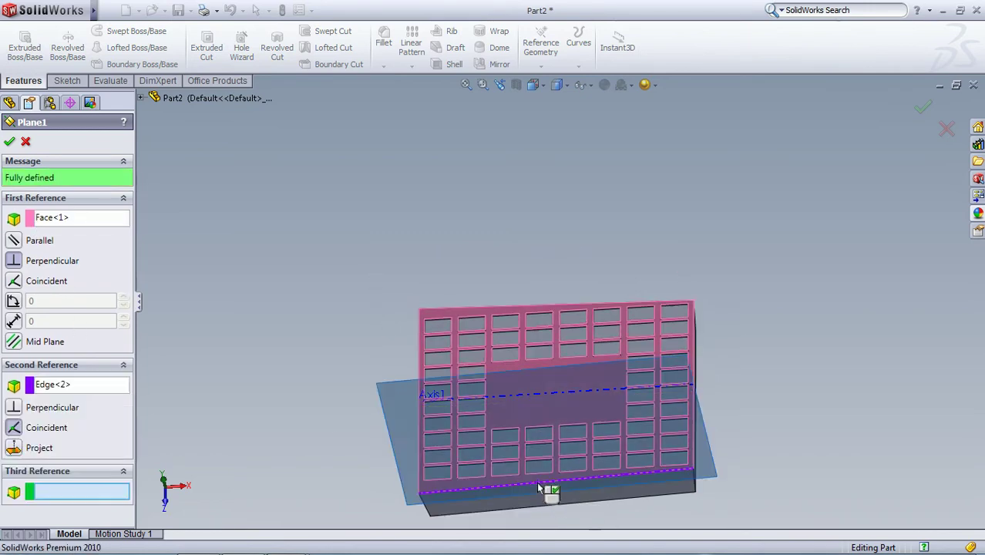
click(10, 142)
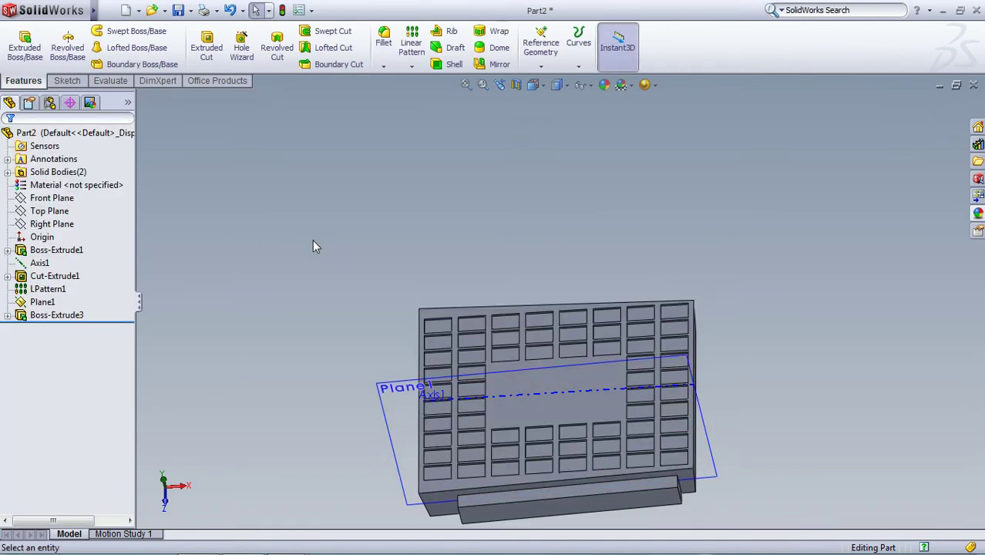
Reopen Boss-Extrude3's settings and accept them unchanged.
middle_drag(312, 240, 335, 319)
click(43, 302)
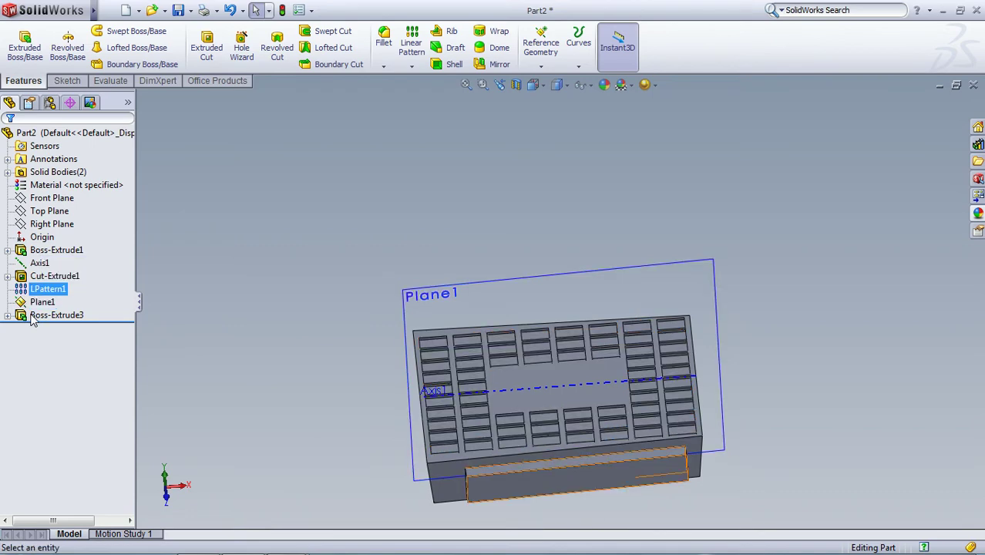
click(56, 314)
click(52, 270)
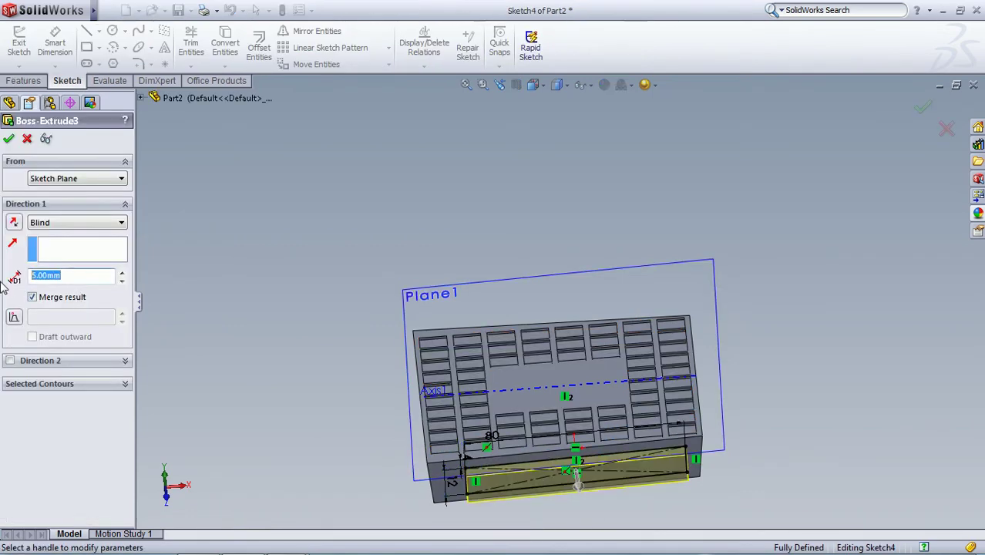
click(8, 139)
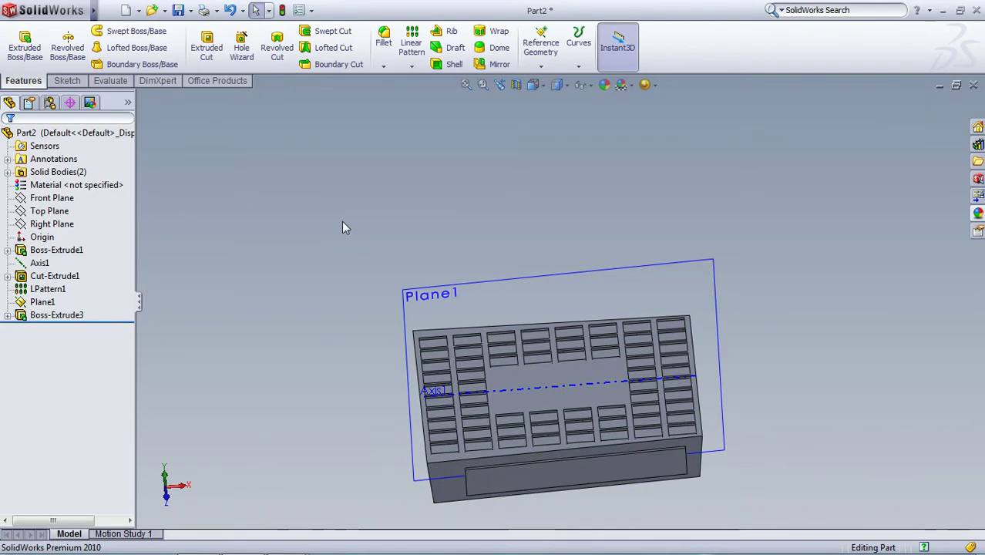
Open Boss-Extrude3's Sketch4 with its 80 × 12 rectangle for editing.
scroll(685, 459, down, 2)
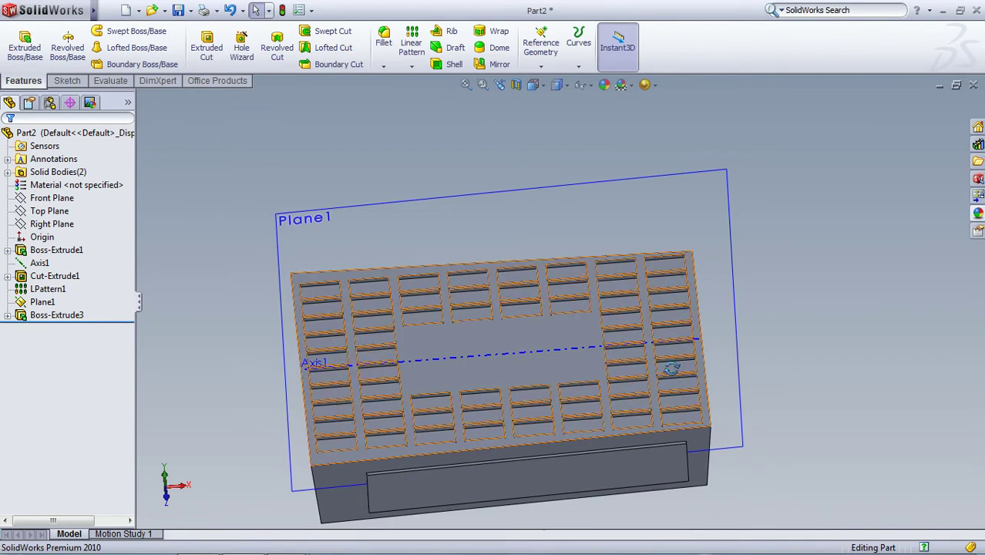
middle_drag(672, 378, 561, 403)
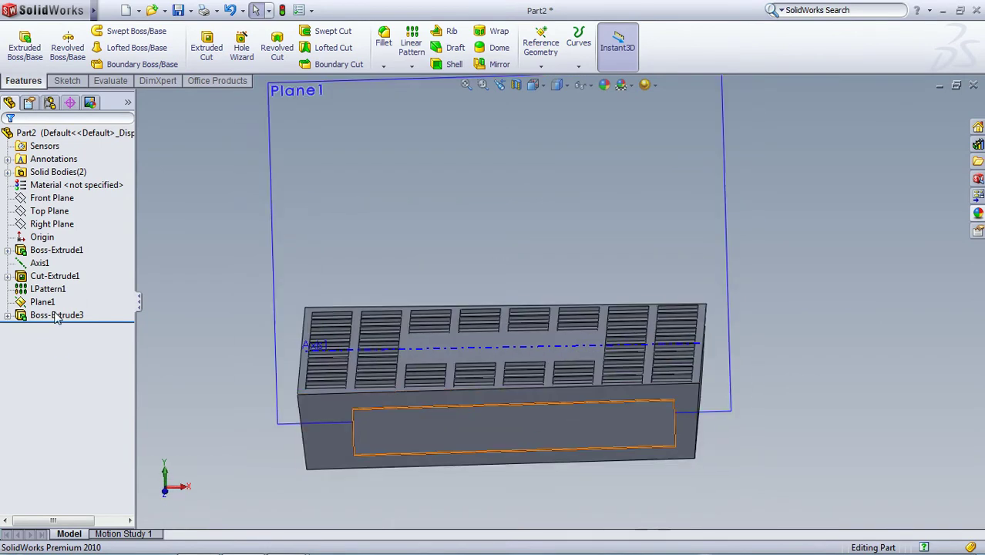
click(54, 314)
click(51, 269)
middle_drag(465, 297, 466, 263)
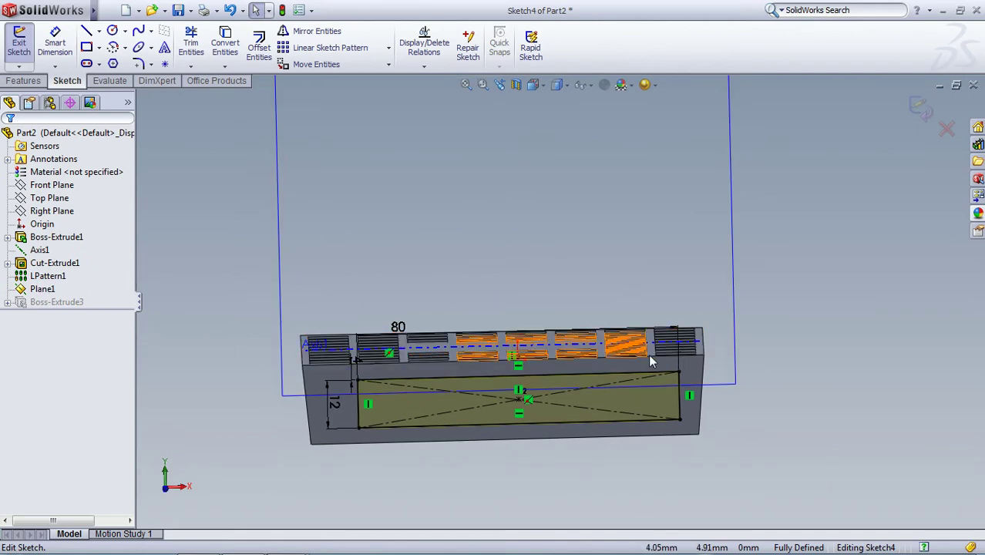
View the sketch Normal To and delete the centre point's Vertical2 relation.
click(534, 86)
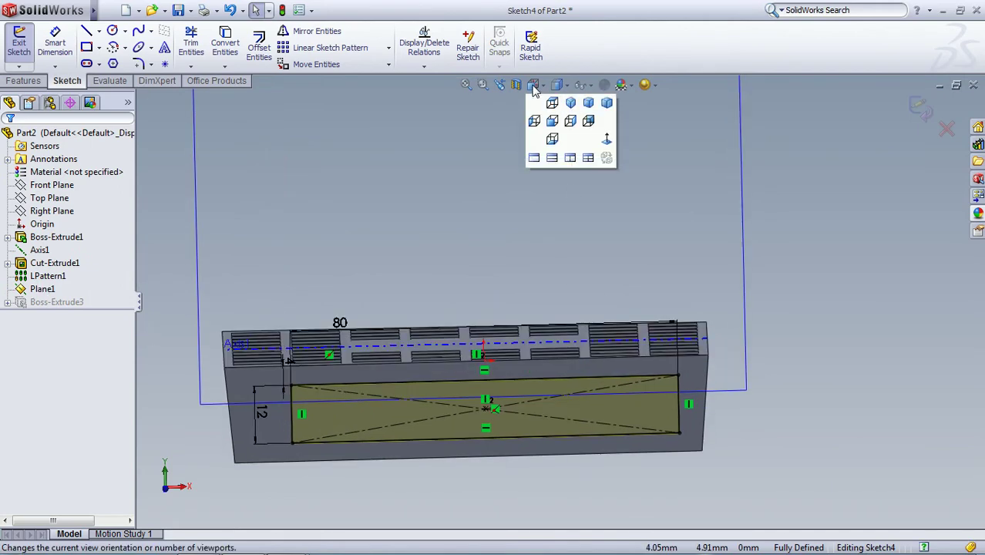
click(564, 101)
scroll(592, 472, down, 1)
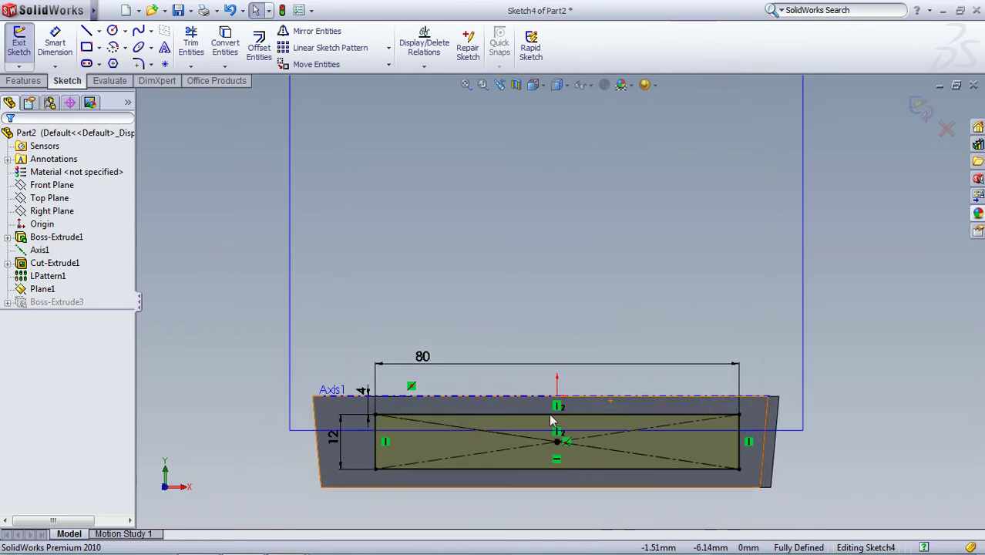
scroll(555, 413, down, 2)
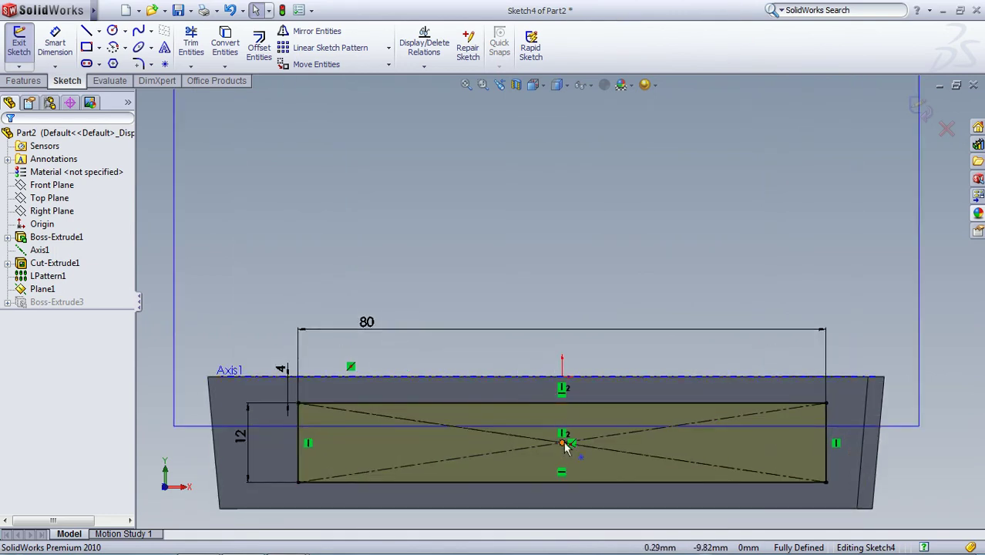
click(563, 442)
click(44, 177)
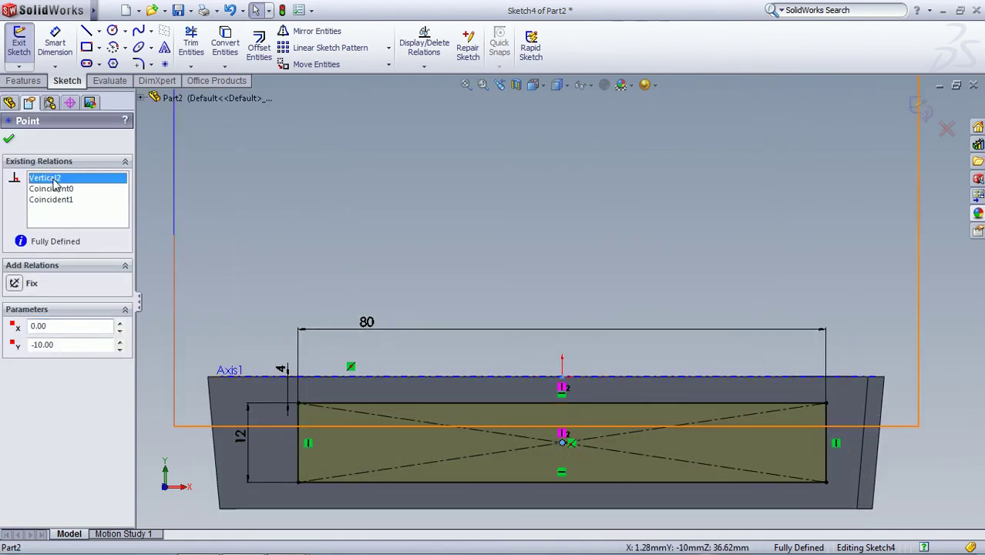
right_click(44, 177)
click(89, 202)
Dimension the rectangle's centre 50 mm from Axis1's endpoint.
click(54, 43)
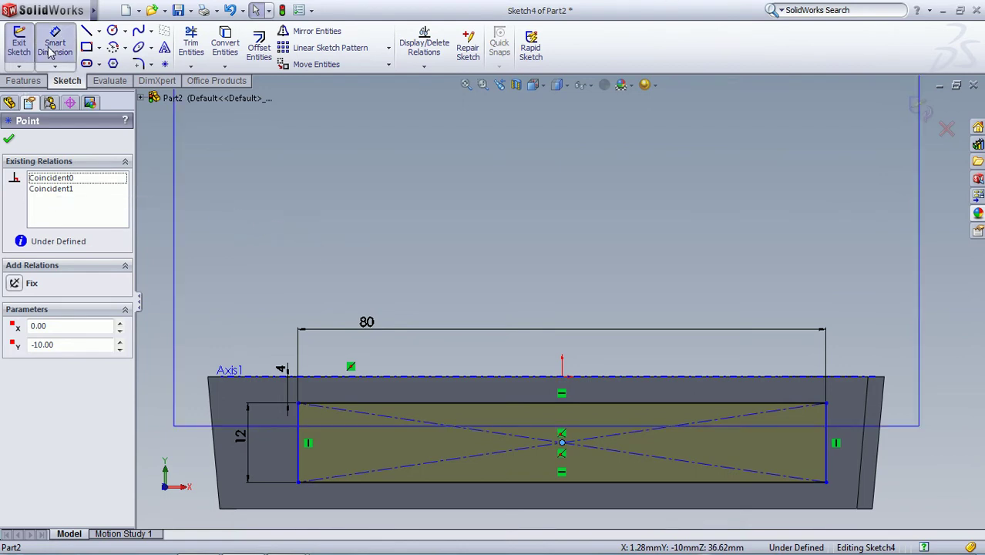
click(206, 376)
click(451, 281)
text(50)
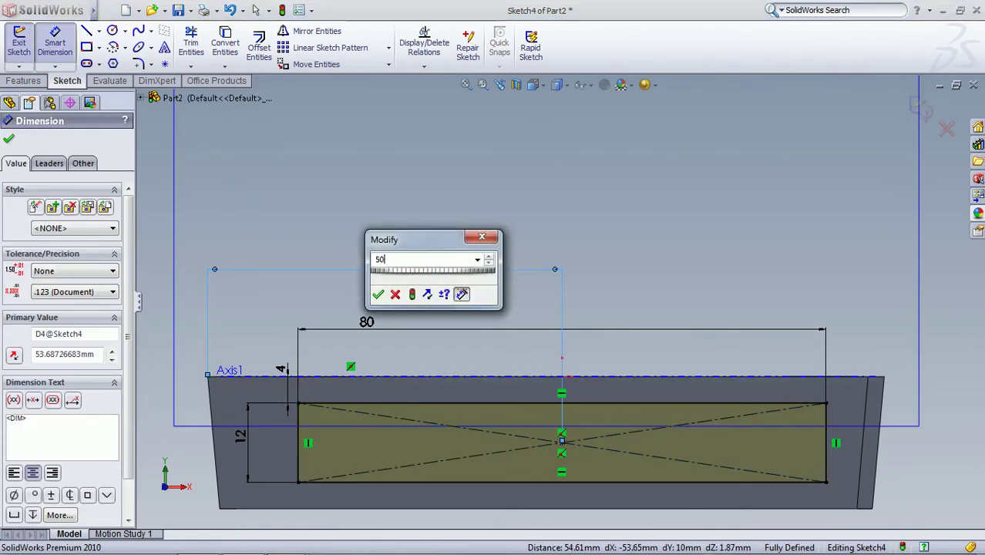
key(Return)
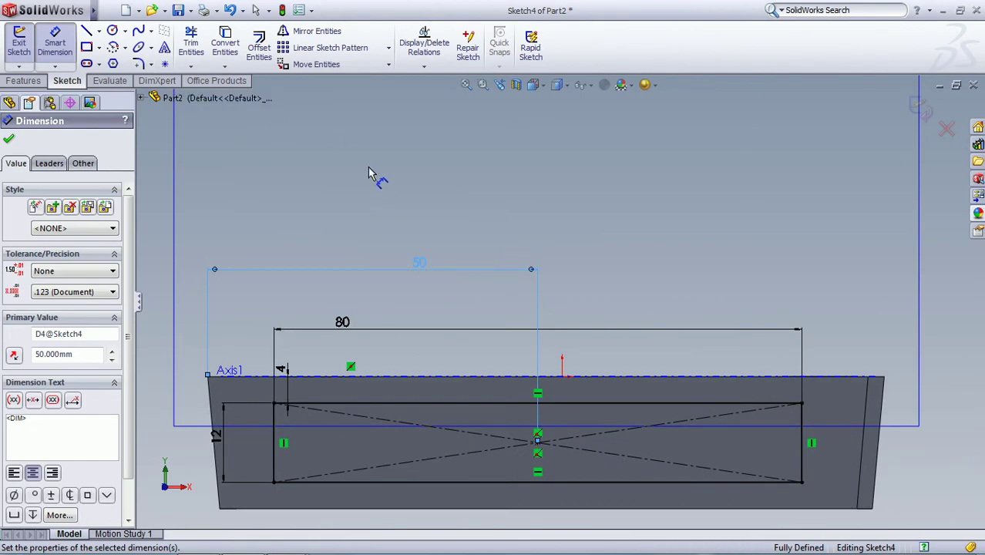
mouse_move(442, 221)
middle_down()
mouse_move(453, 242)
mouse_move(444, 222)
middle_up()
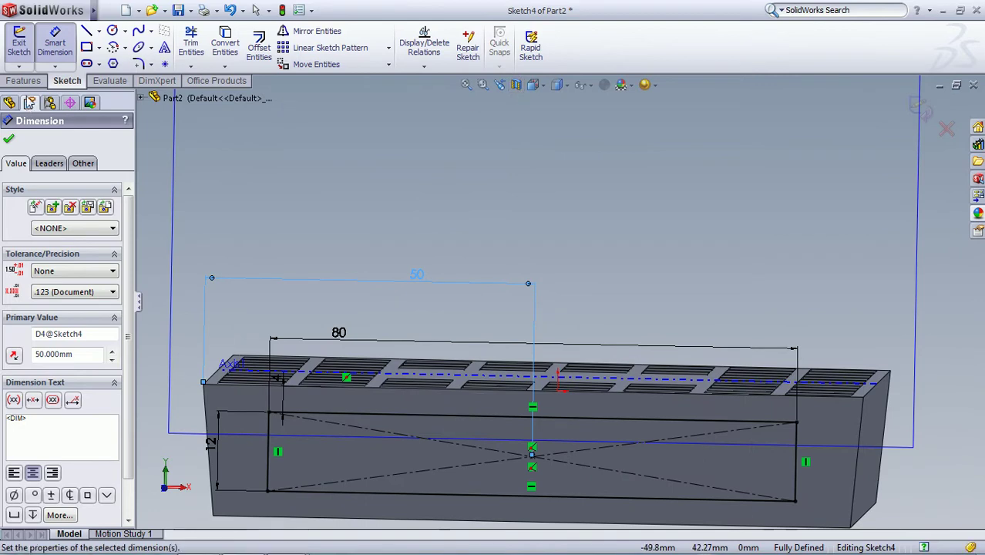
click(8, 138)
Exit the sketch to rebuild the boss and zoom to fit the whole part.
click(11, 54)
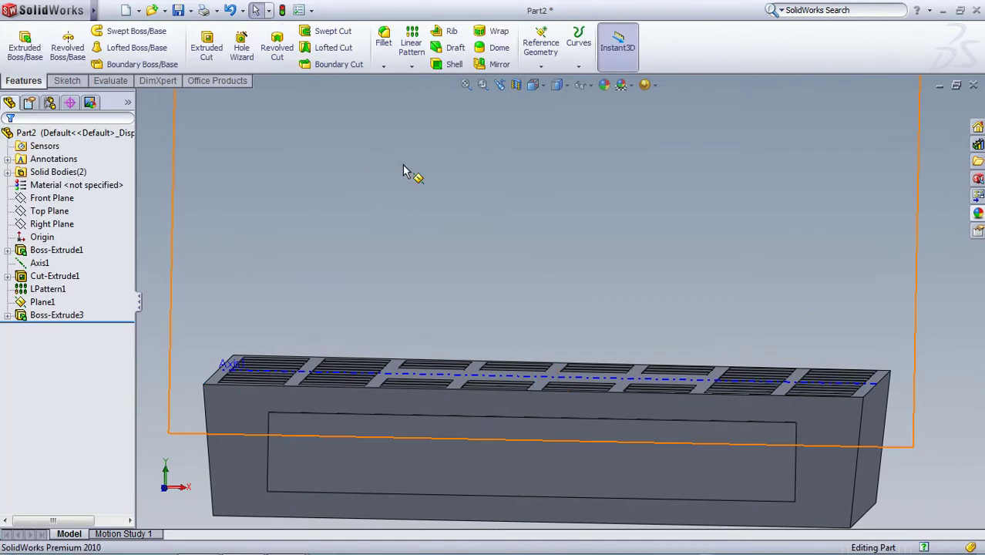
click(518, 466)
middle_drag(530, 382, 737, 353)
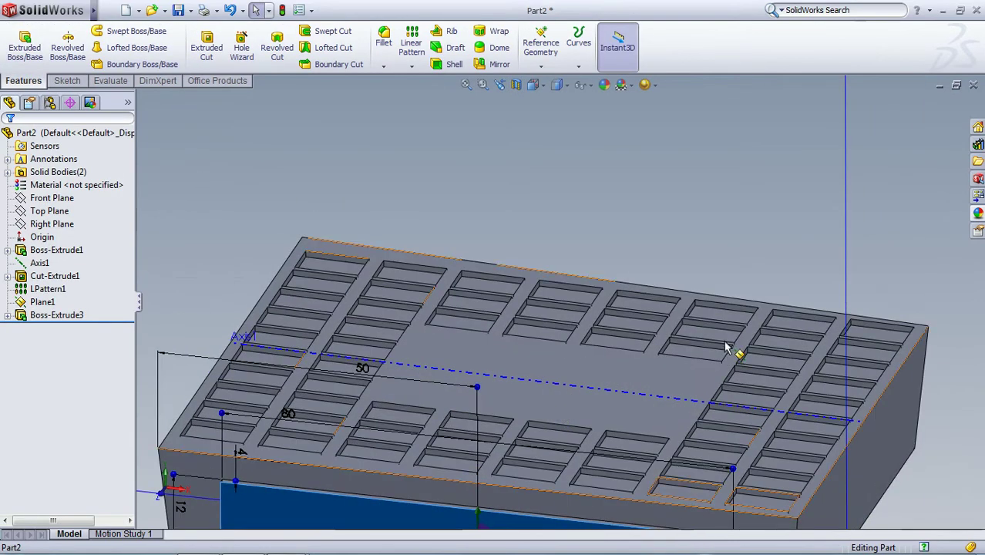
click(466, 85)
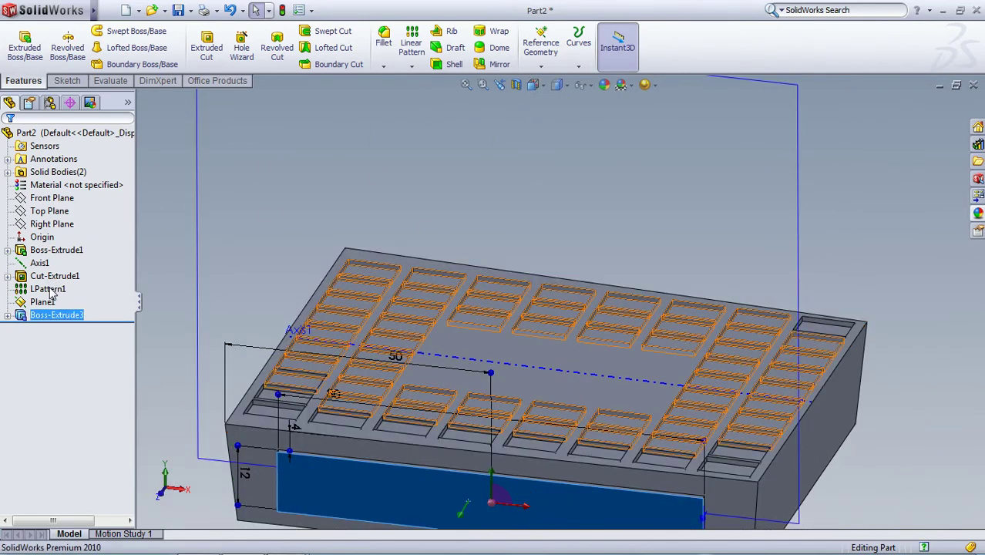
Hide the pocketed LPattern1 body so only the panel boss shows, then start a fillet.
right_click(50, 293)
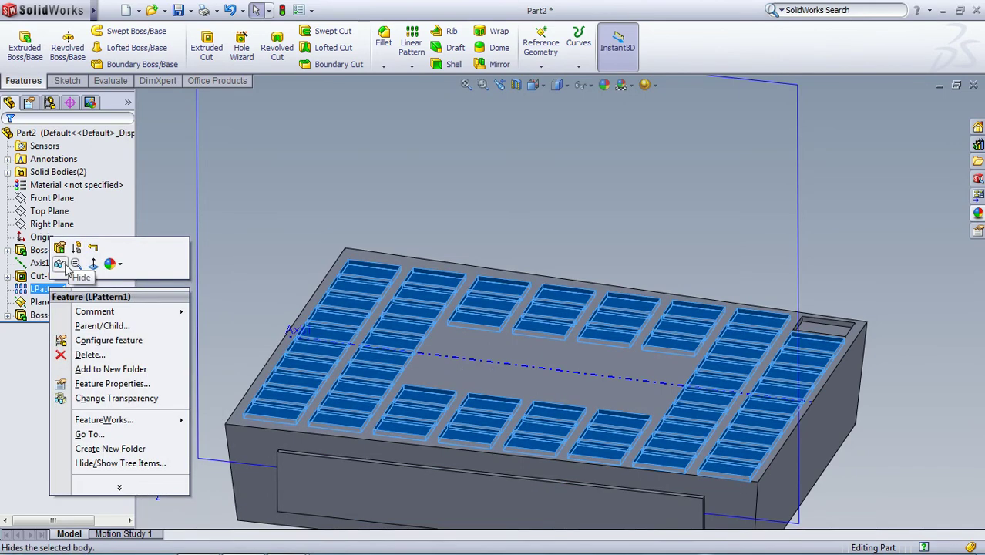
click(74, 264)
scroll(411, 396, up, 3)
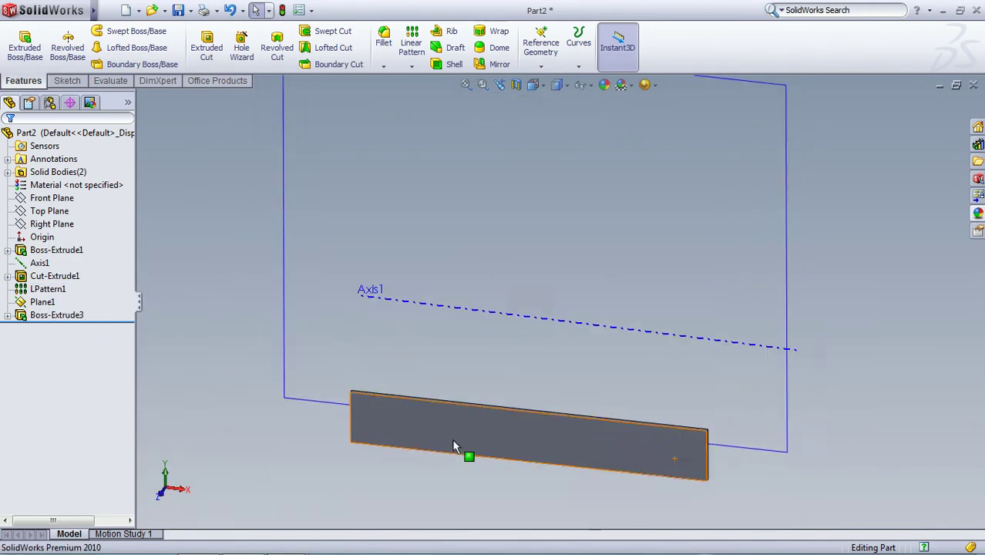
scroll(451, 438, down, 2)
click(474, 440)
key(Escape)
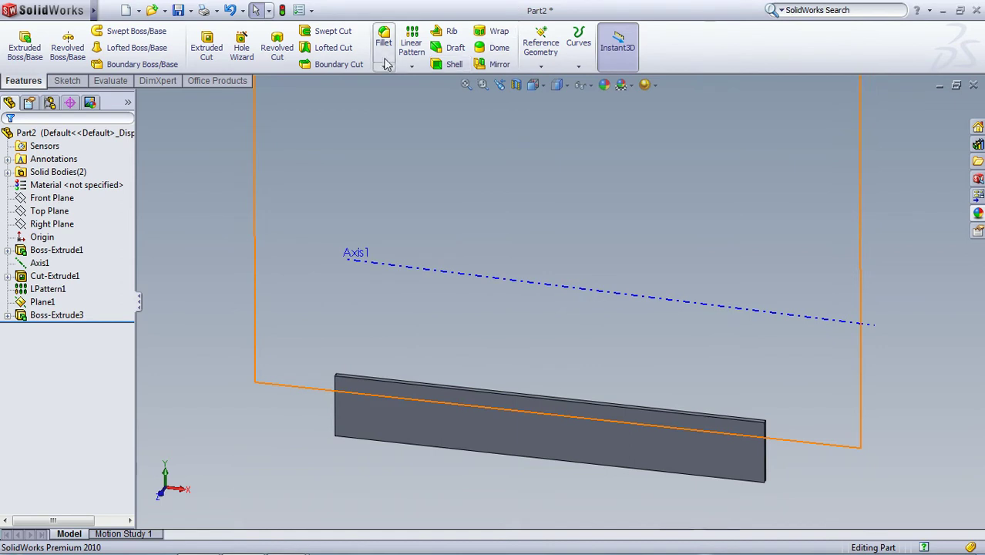
click(387, 65)
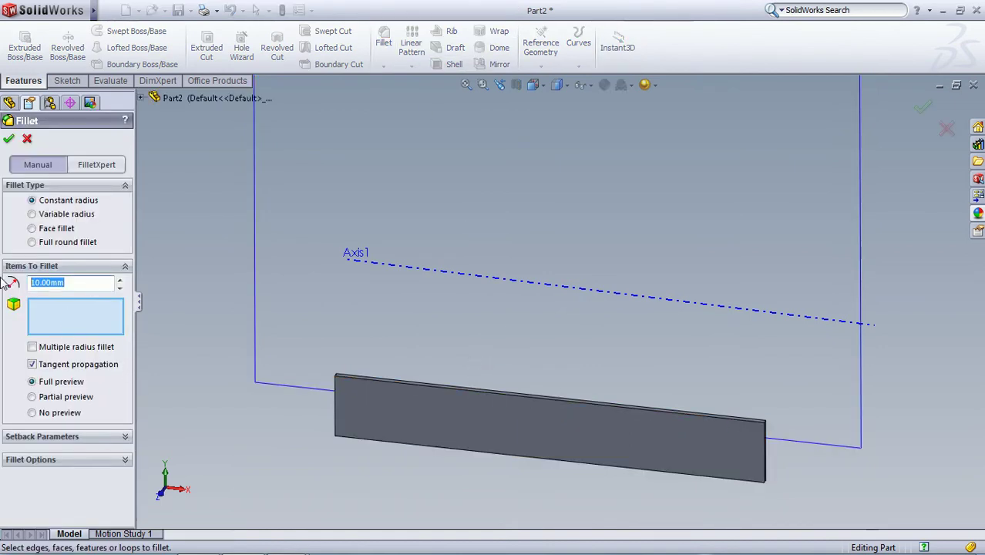
Fillet all edges of the panel boss's front face with a 1 mm radius.
click(511, 424)
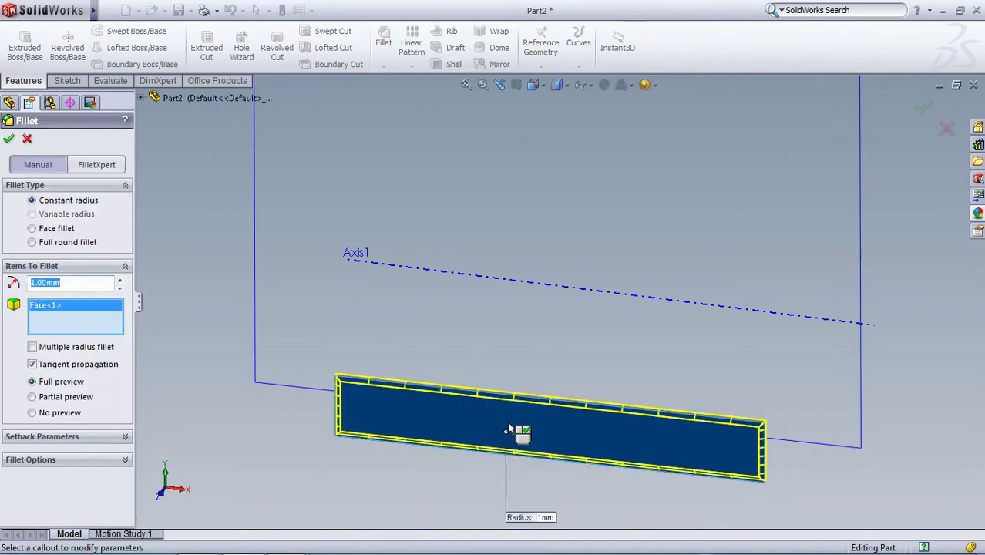
click(10, 139)
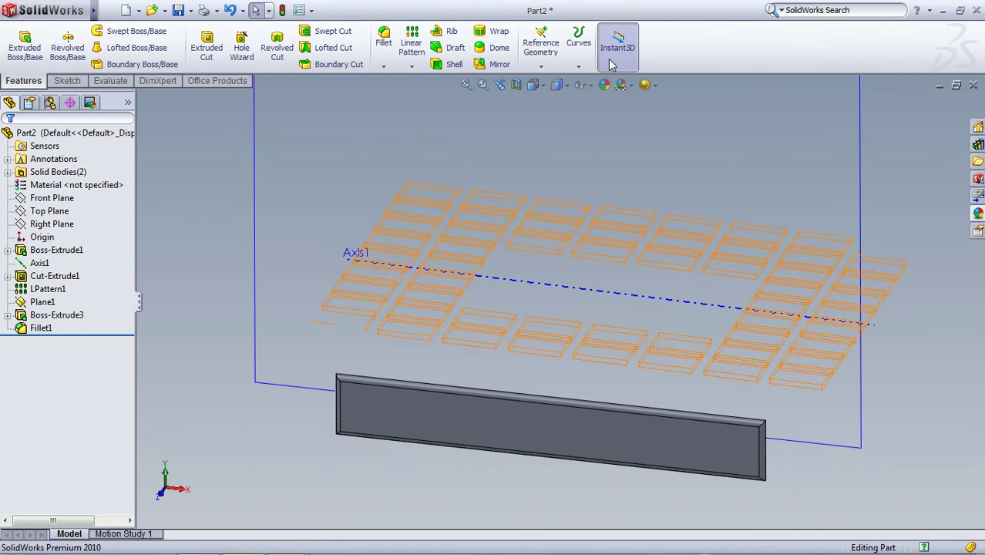
click(412, 68)
click(425, 108)
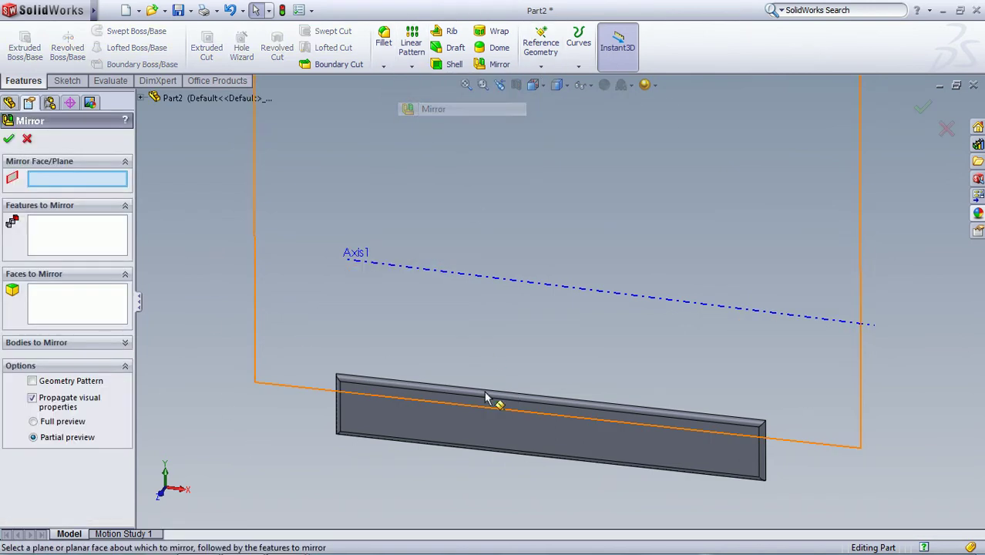
click(364, 407)
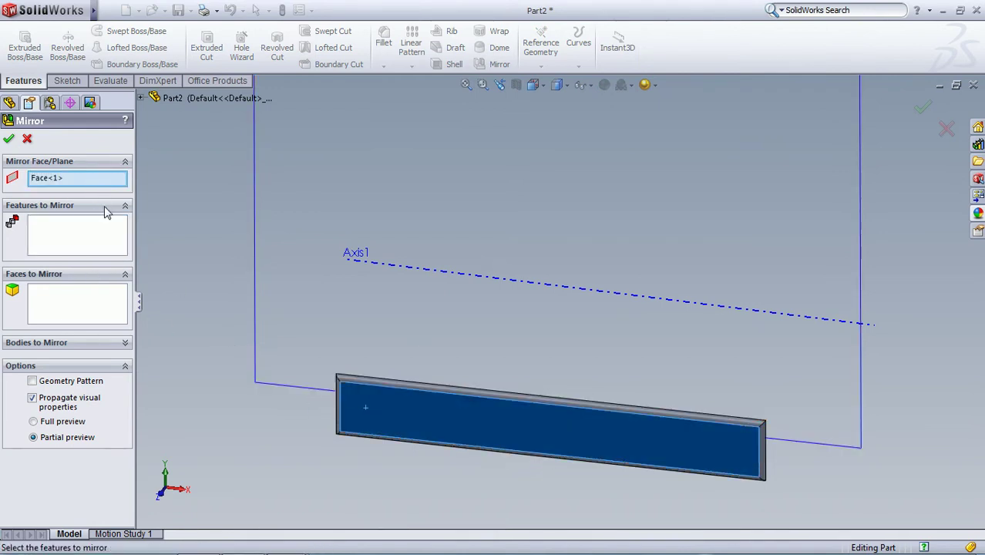
click(385, 385)
click(387, 386)
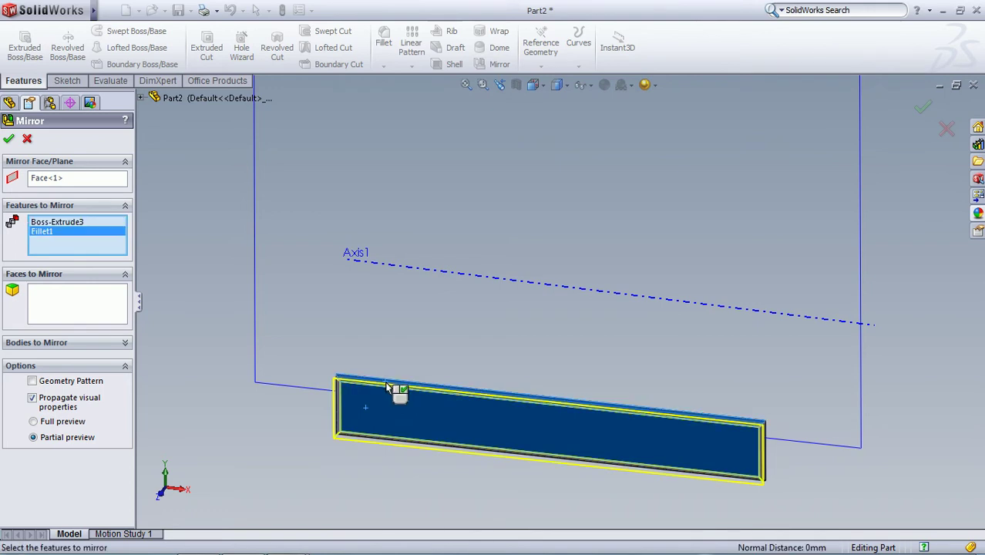
click(77, 178)
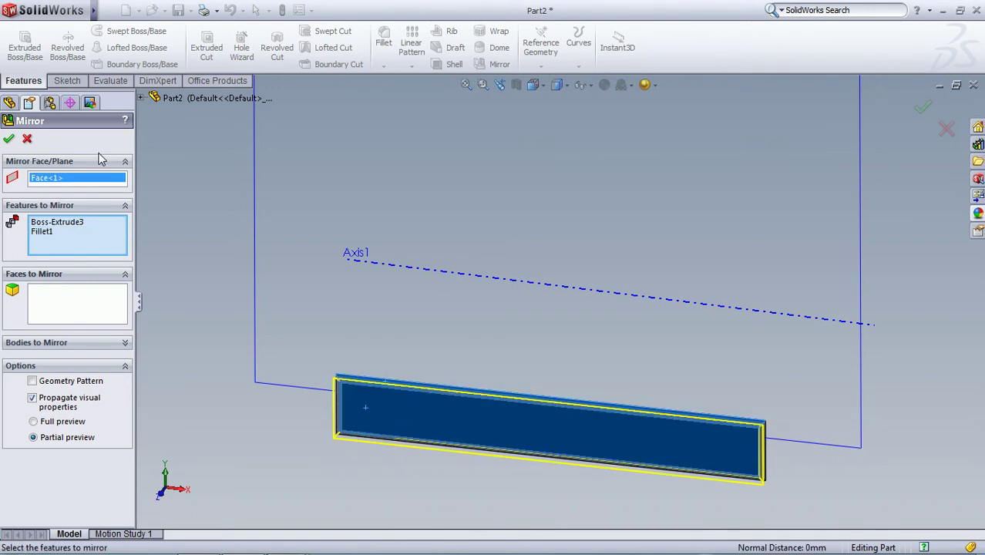
click(142, 98)
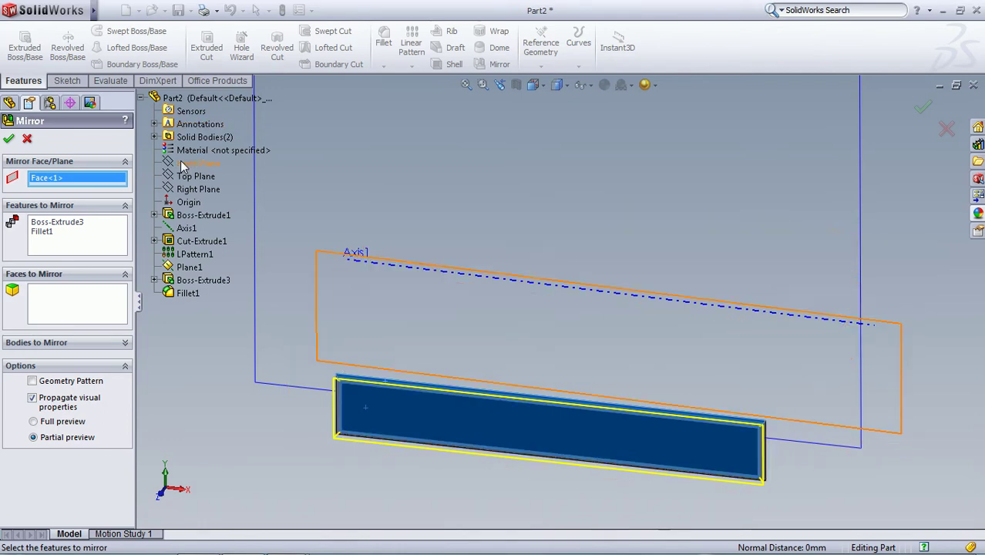
click(183, 166)
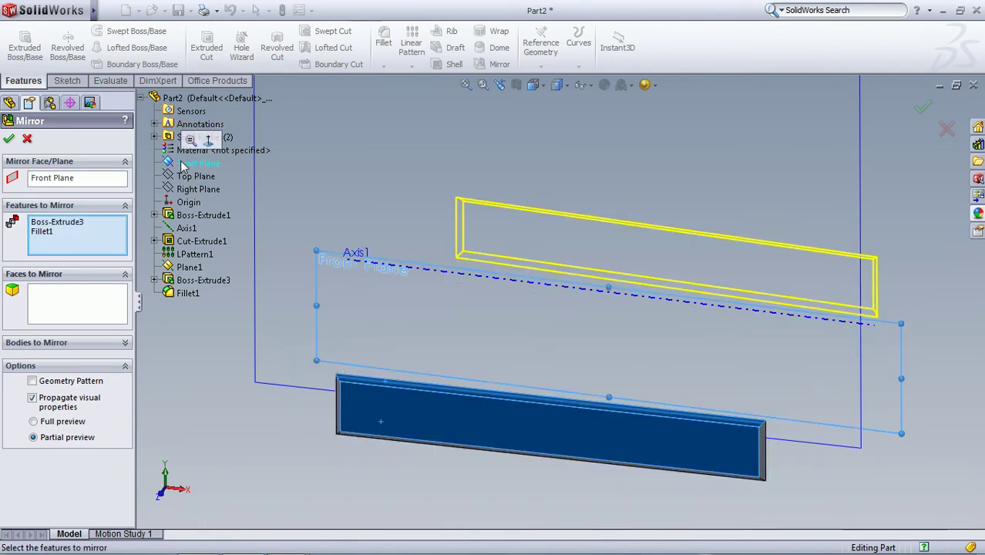
click(10, 140)
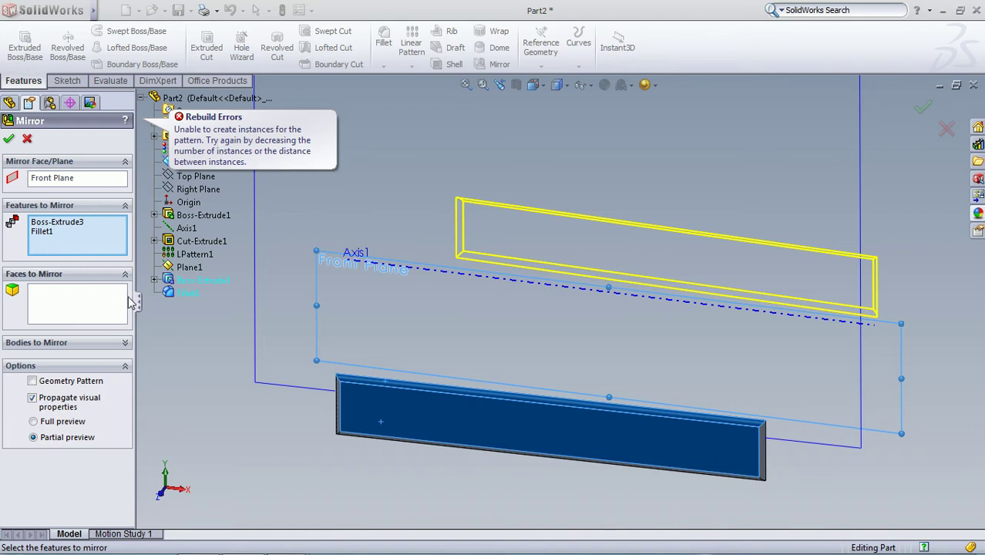
click(27, 140)
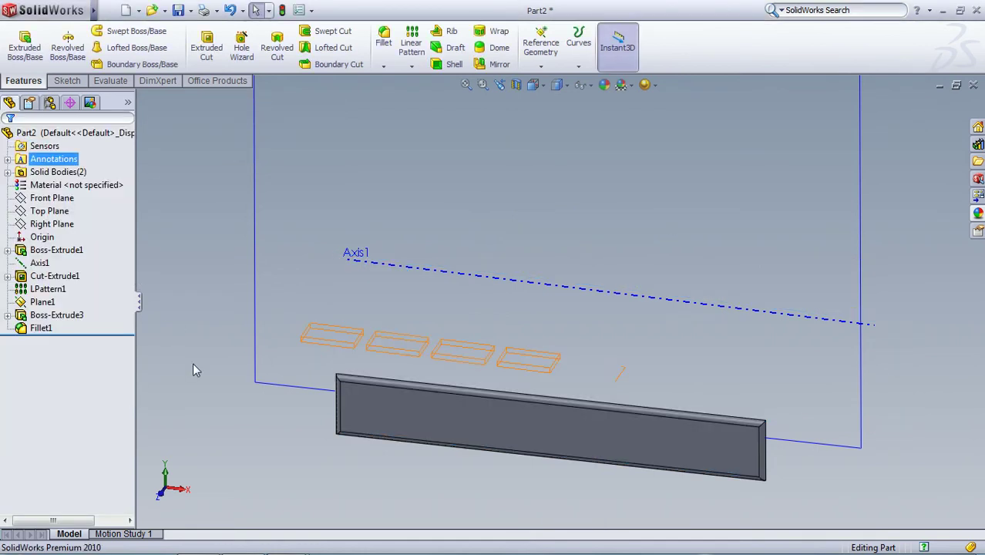
click(48, 290)
click(48, 290)
right_click(25, 291)
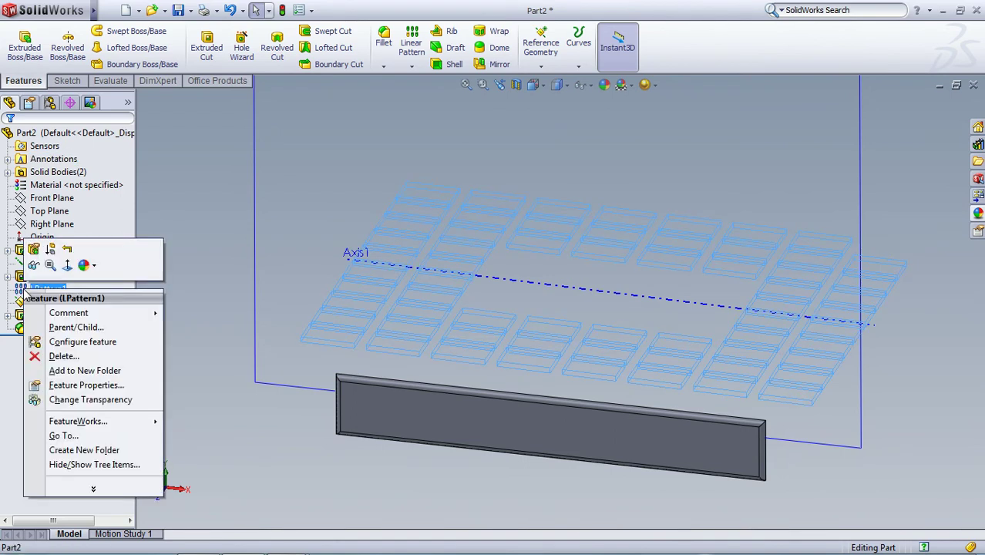
click(34, 265)
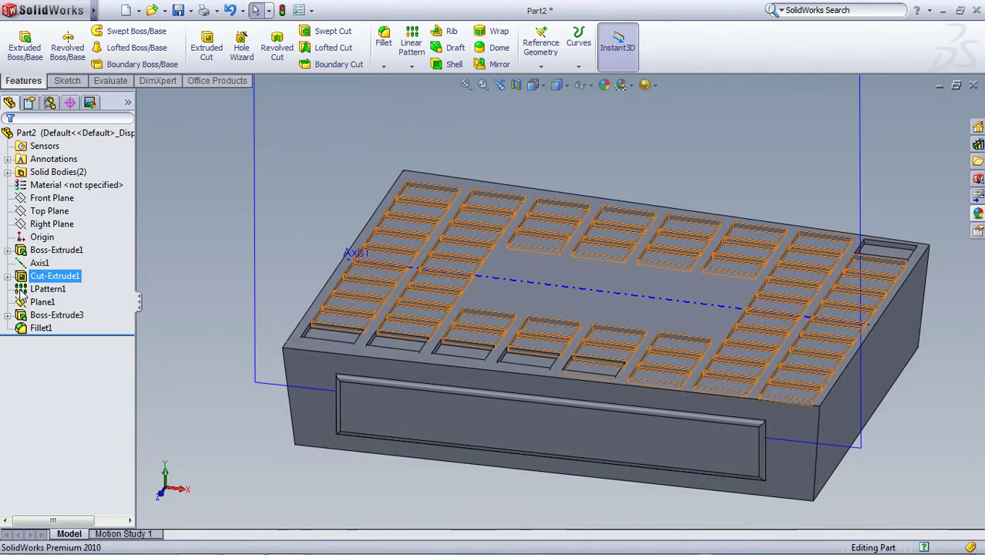
right_click(23, 292)
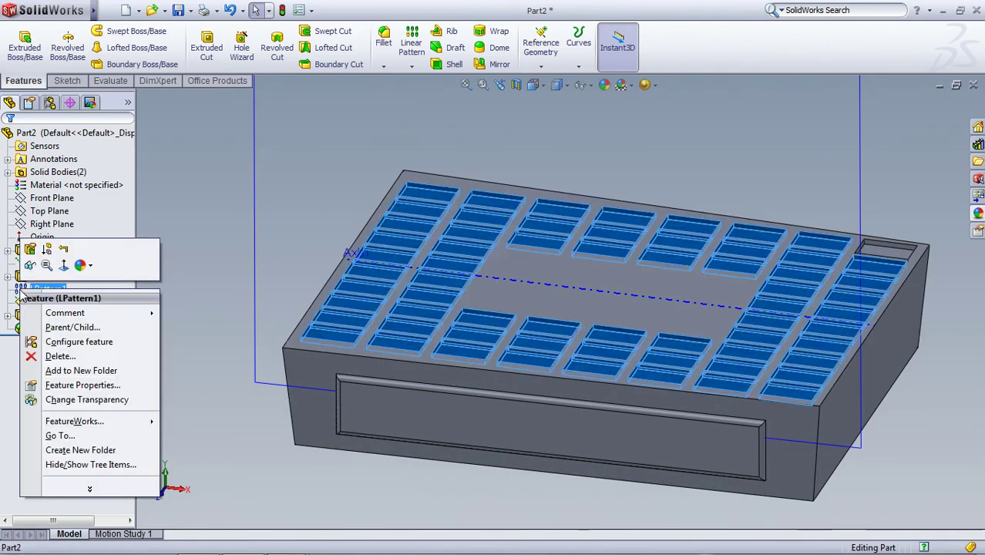
click(47, 248)
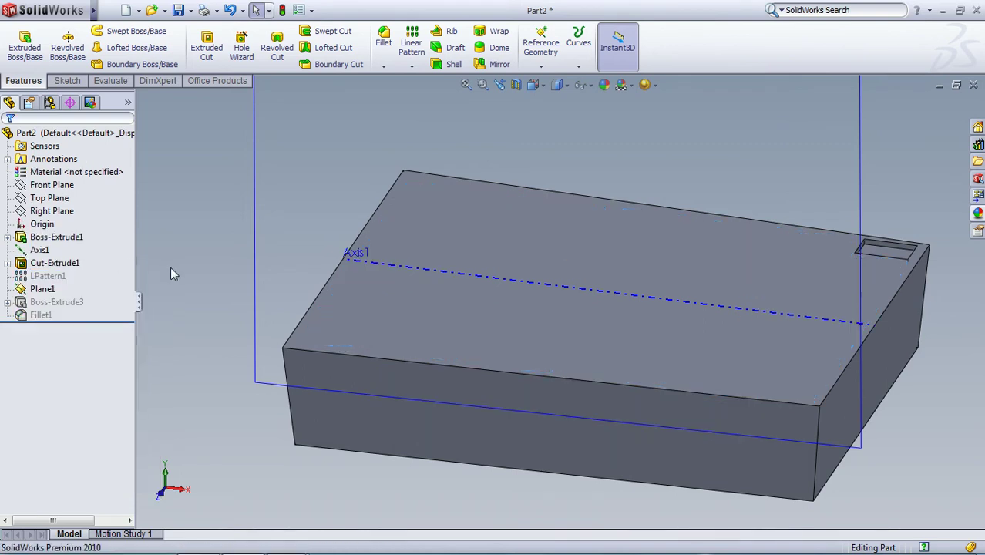
key(ctrl+z)
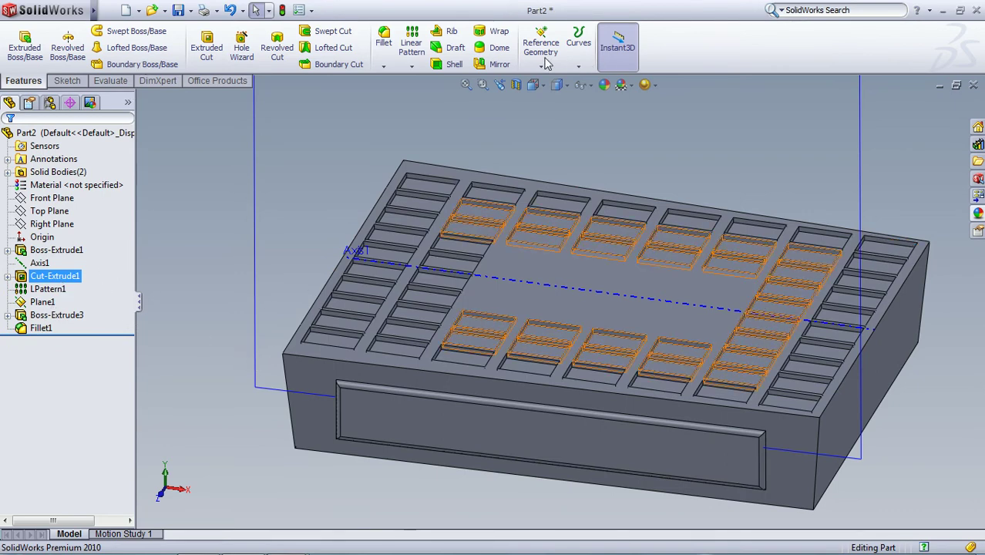
click(411, 67)
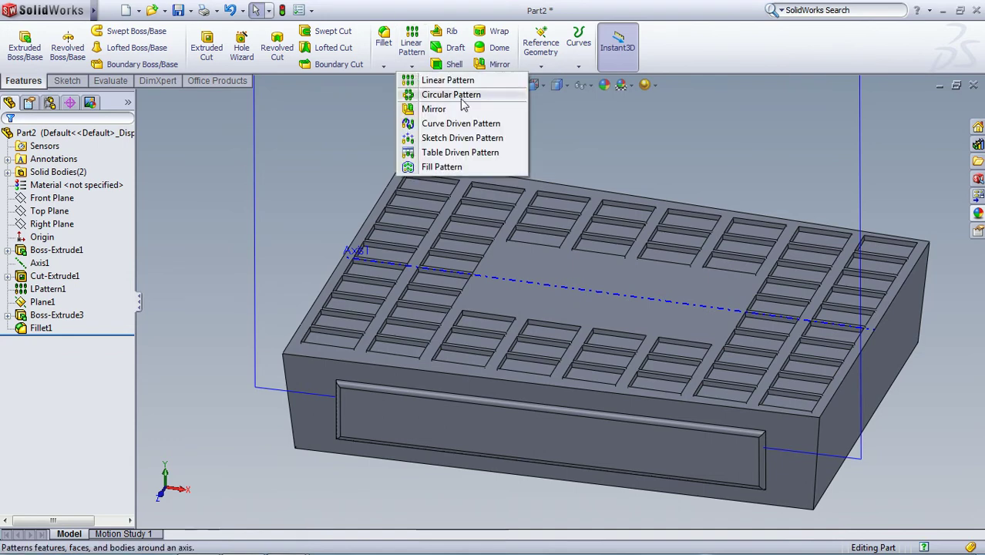
click(406, 109)
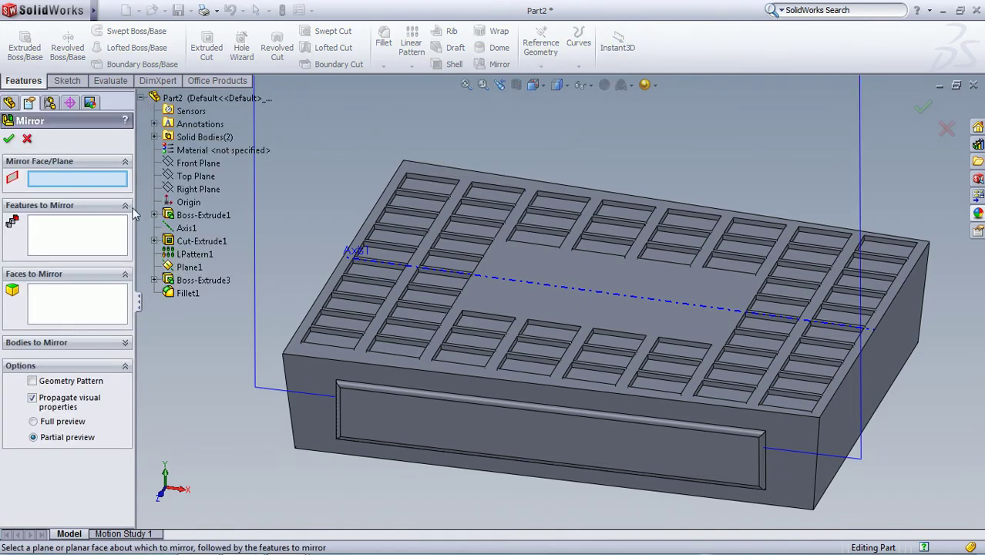
click(195, 176)
click(109, 178)
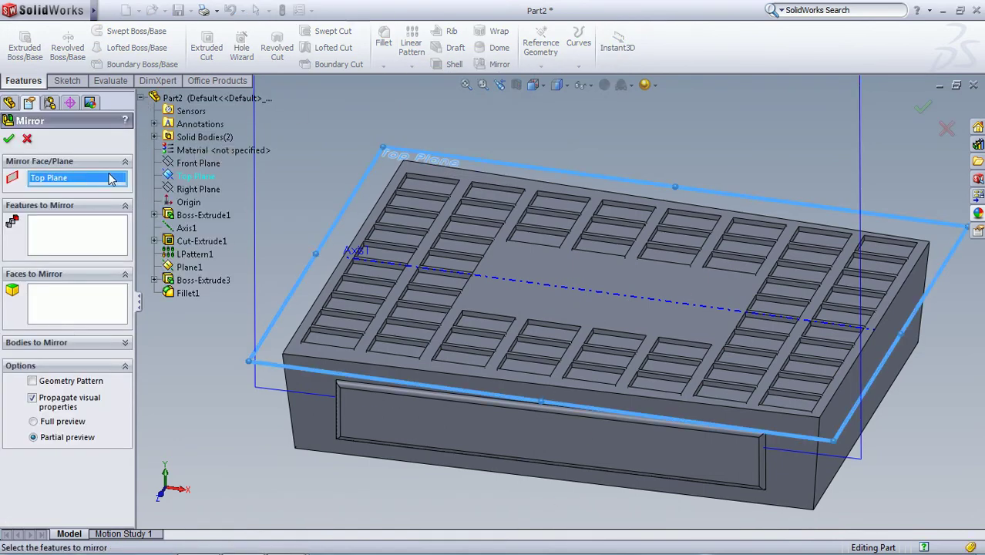
click(199, 164)
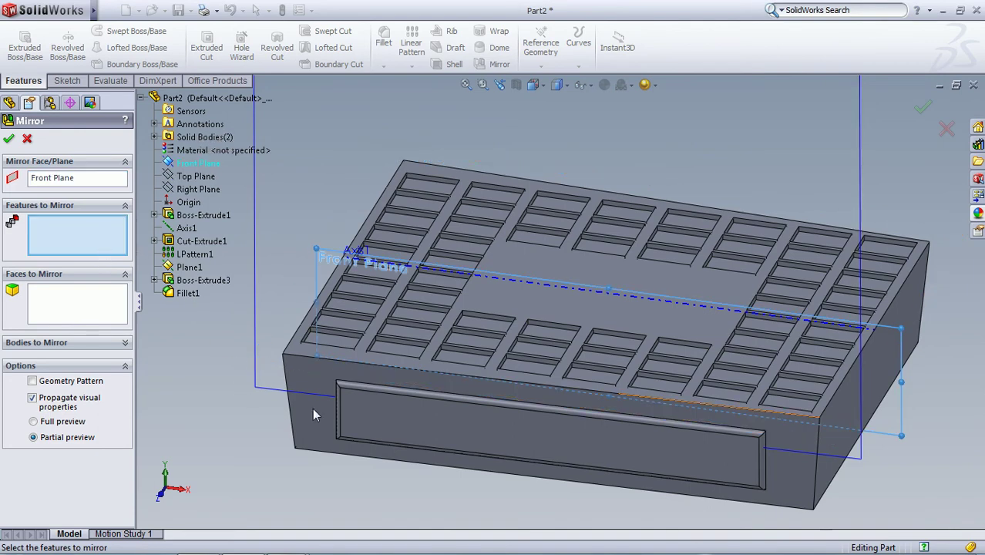
click(366, 422)
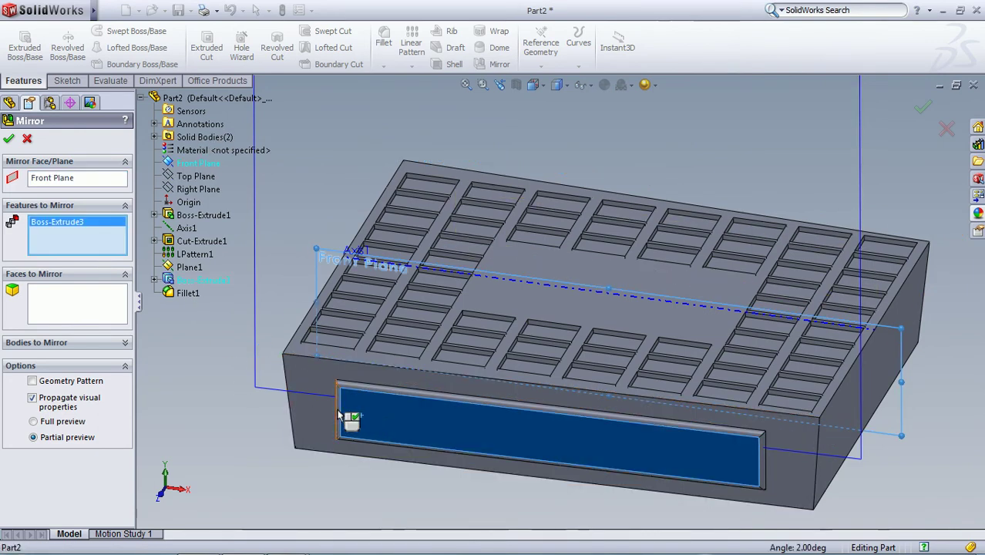
click(339, 415)
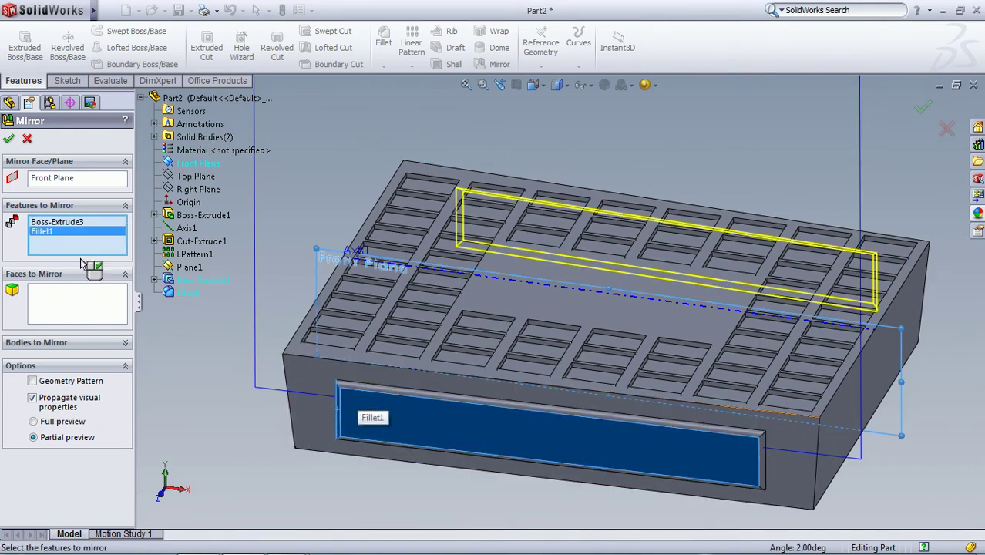
click(10, 140)
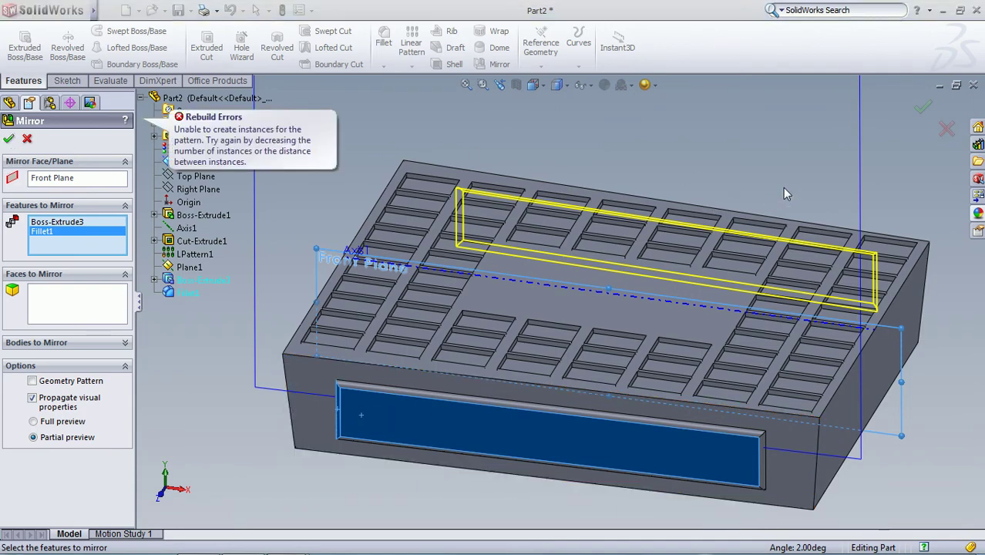
mouse_move(872, 193)
middle_down()
mouse_move(790, 189)
mouse_move(799, 177)
mouse_move(767, 150)
mouse_move(776, 143)
middle_up()
mouse_move(585, 165)
middle_down()
mouse_move(610, 174)
mouse_move(717, 149)
mouse_move(698, 151)
middle_up()
click(27, 139)
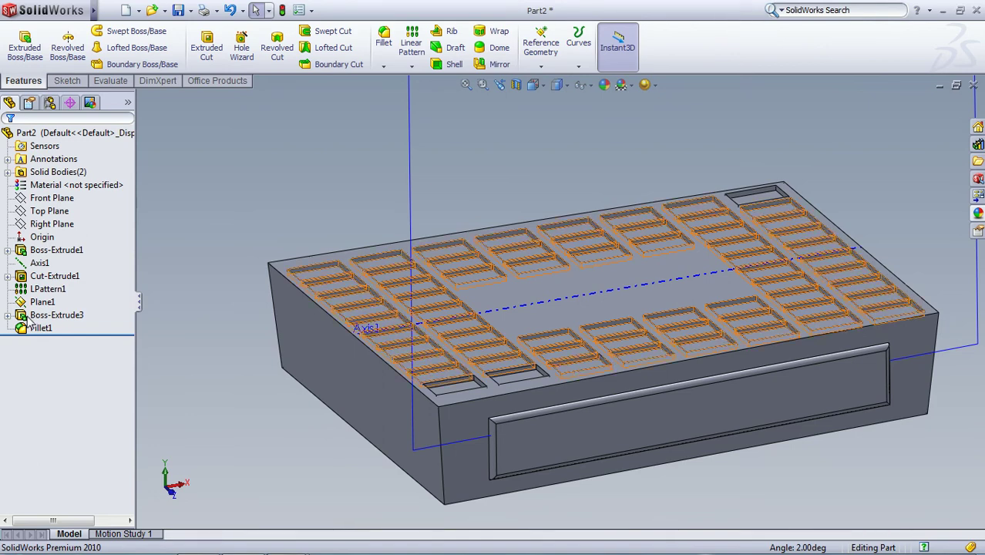
Review Plane1's definition and close it without changes.
click(42, 302)
click(51, 271)
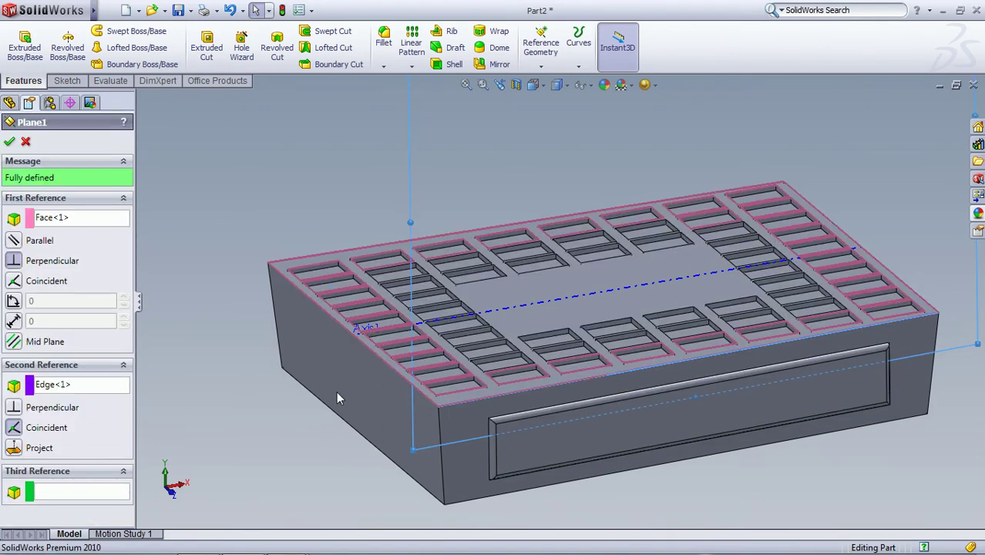
click(35, 137)
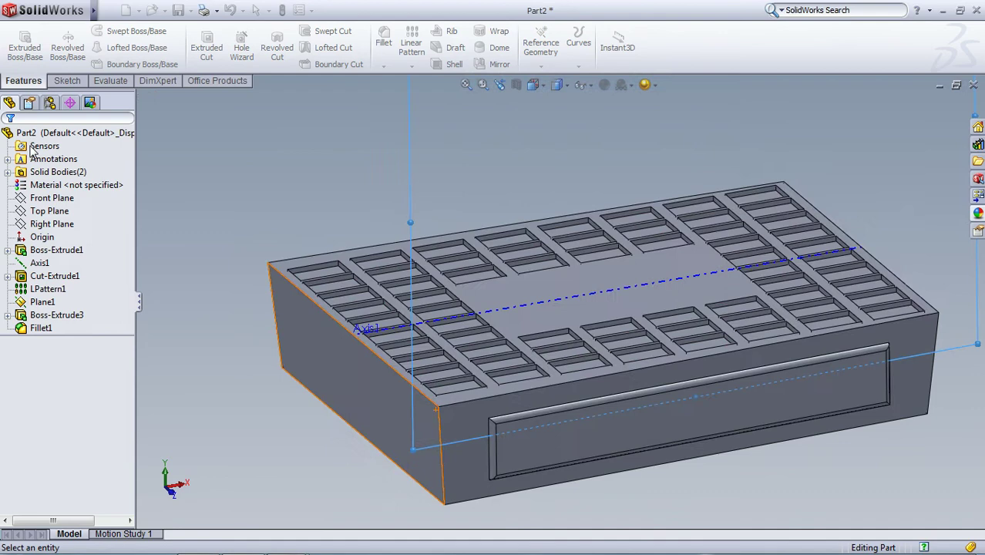
Add a Direction 2 to Boss-Extrude3 with end condition Up To Next.
click(39, 318)
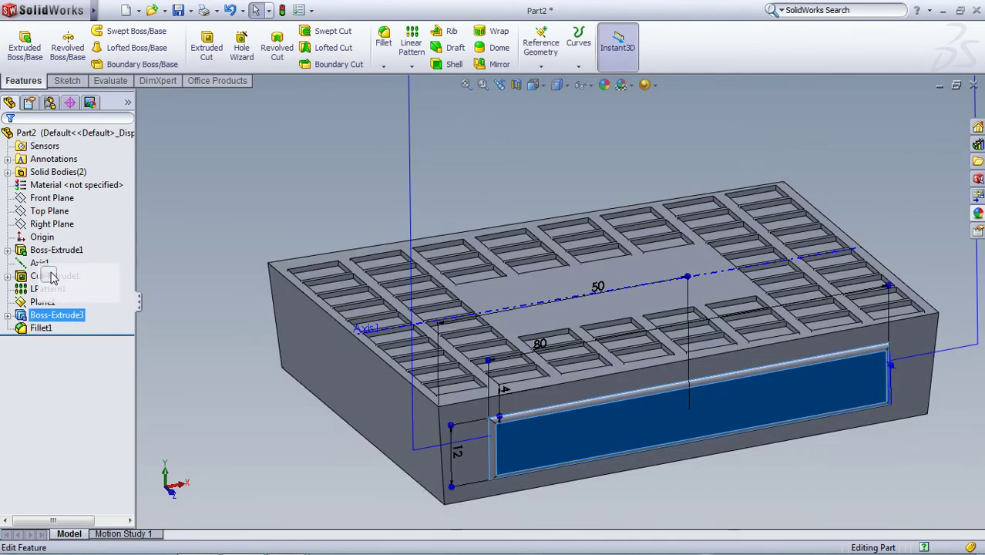
click(48, 275)
mouse_move(682, 391)
middle_down()
mouse_move(763, 444)
mouse_move(309, 389)
middle_up()
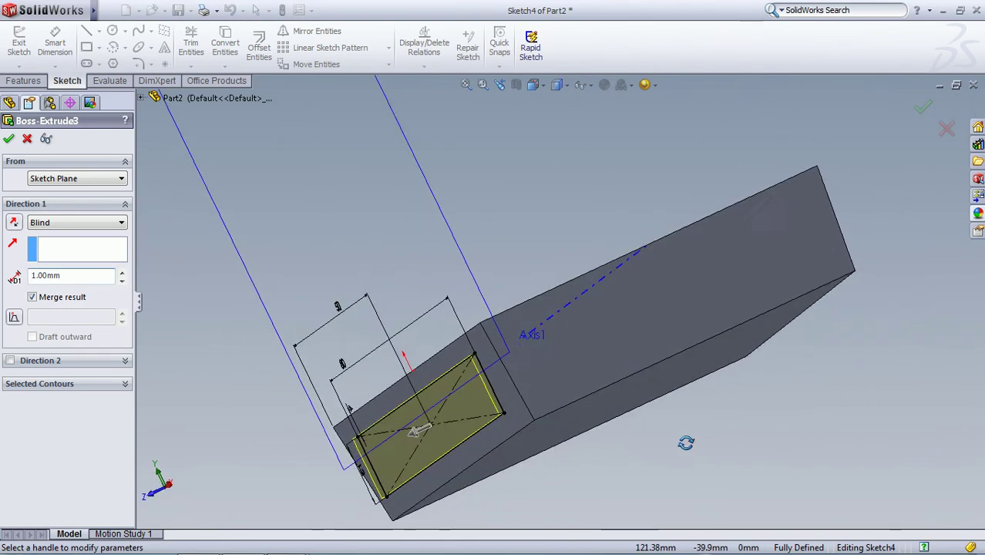
click(10, 361)
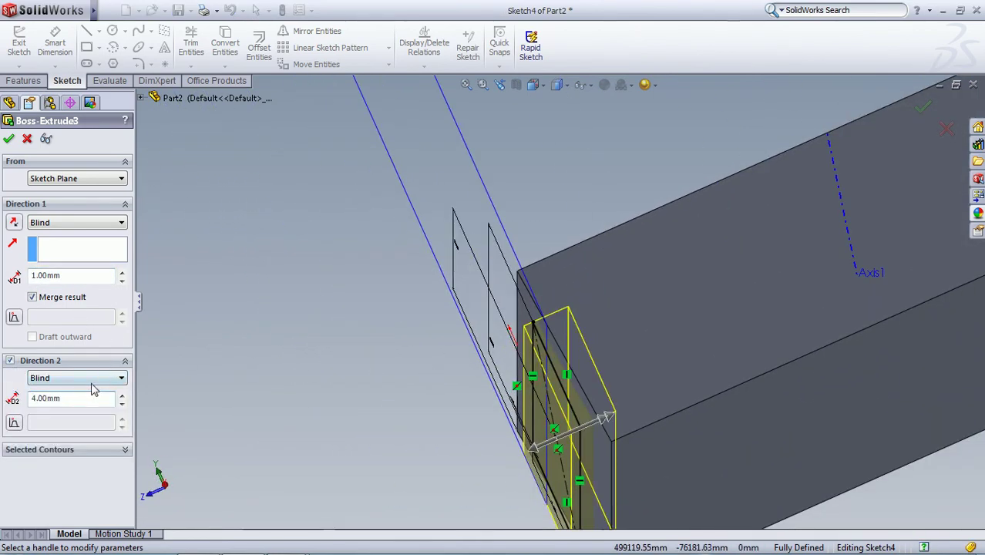
click(94, 379)
click(92, 410)
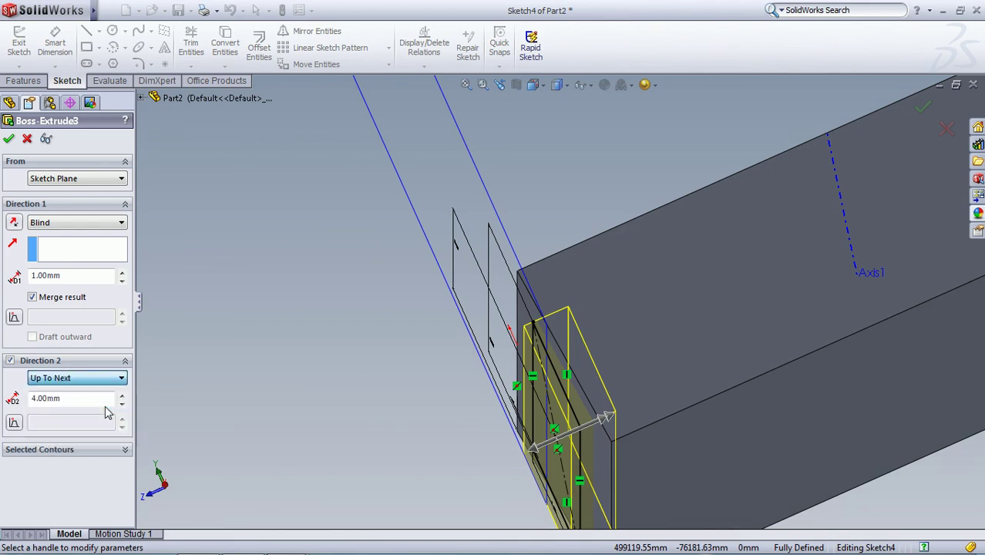
key(Return)
mouse_move(364, 313)
middle_down()
mouse_move(485, 236)
mouse_move(469, 411)
mouse_move(416, 92)
middle_up()
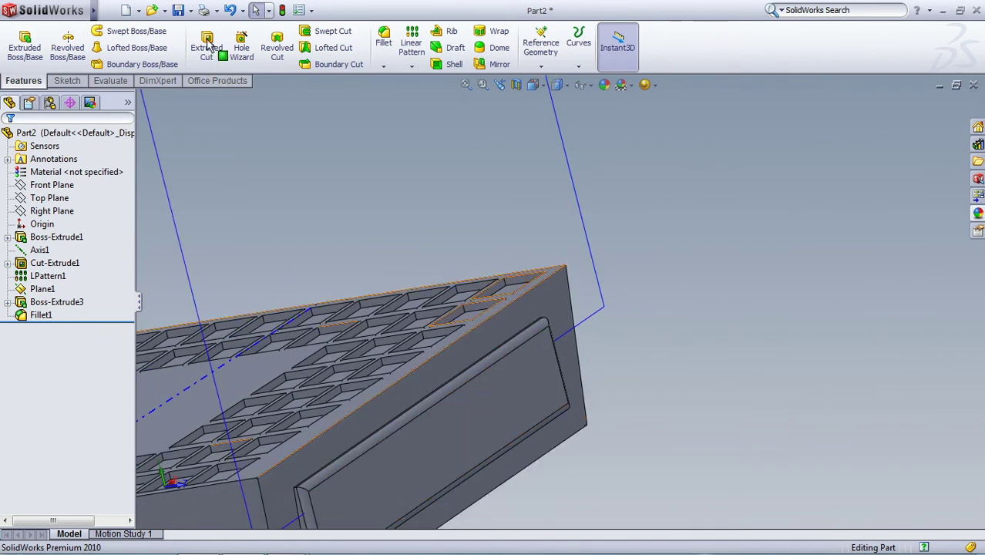
Mirror Boss-Extrude3 and Fillet1 about the Front Plane, creating Mirror3.
click(413, 68)
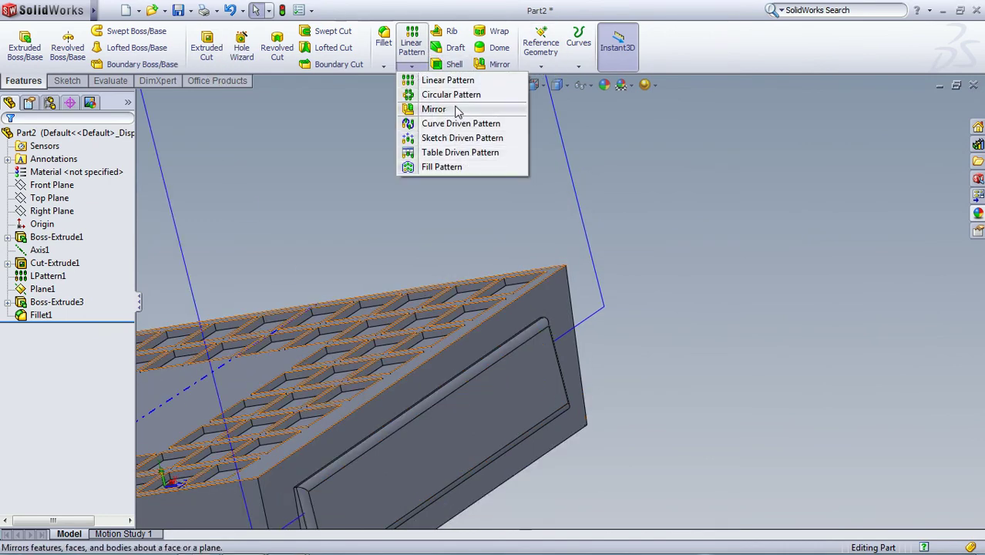
click(433, 109)
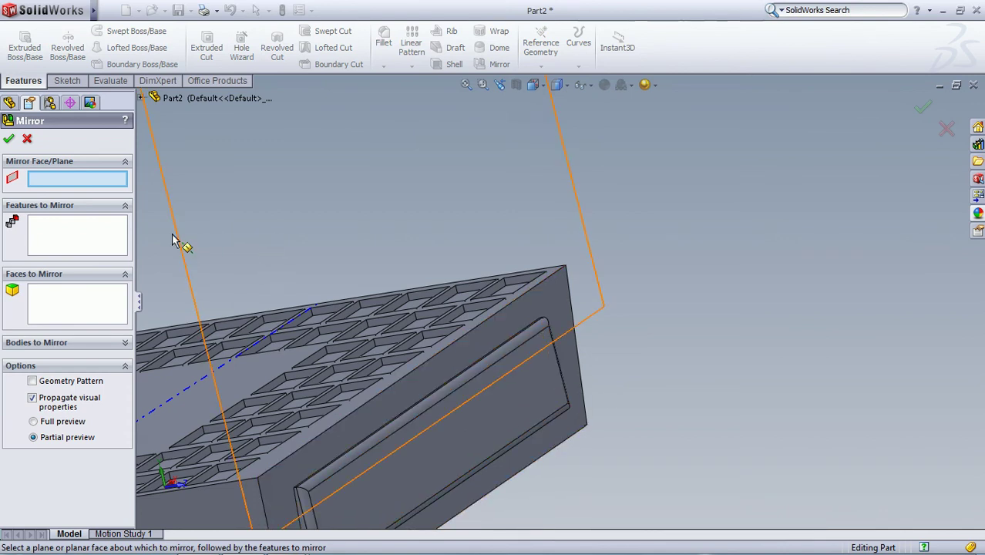
click(142, 100)
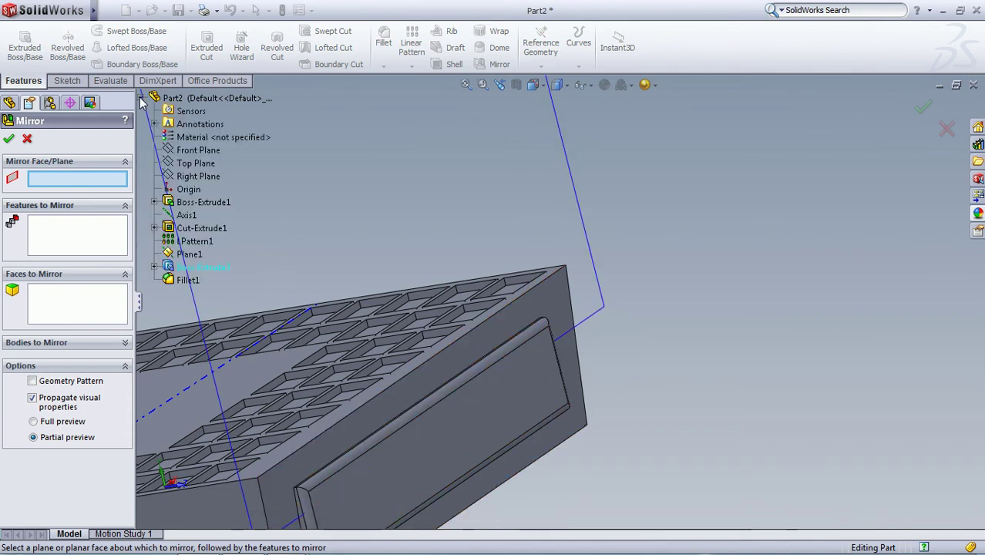
click(198, 150)
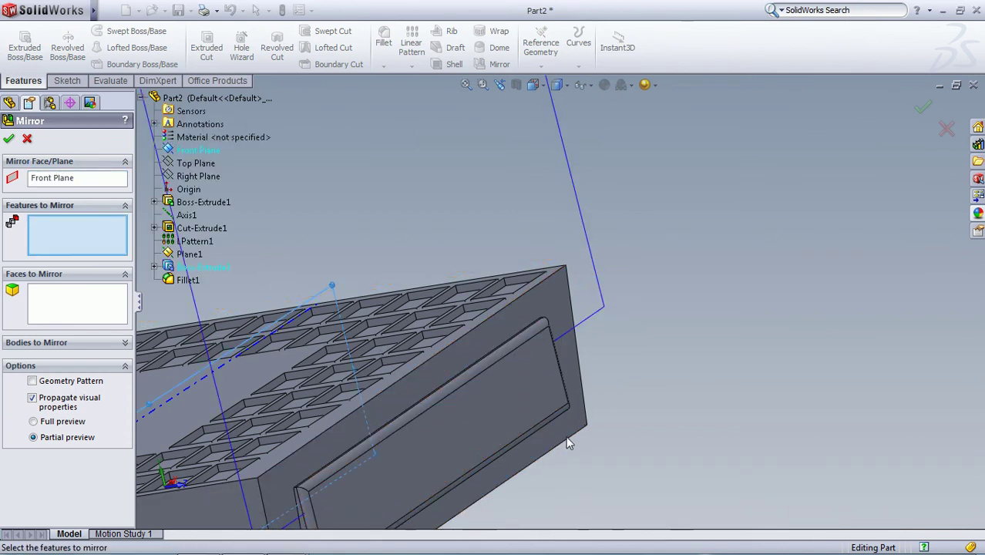
click(546, 416)
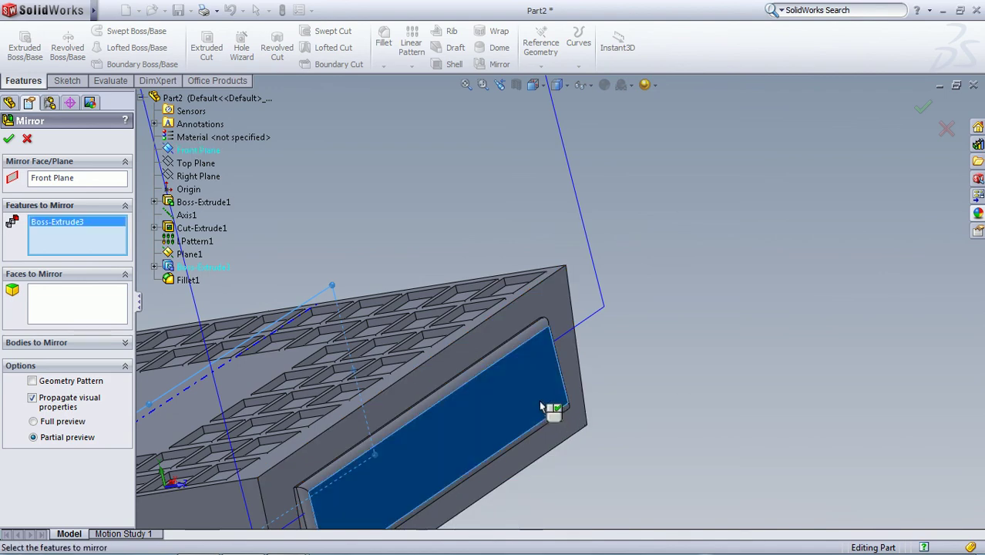
click(515, 349)
click(11, 141)
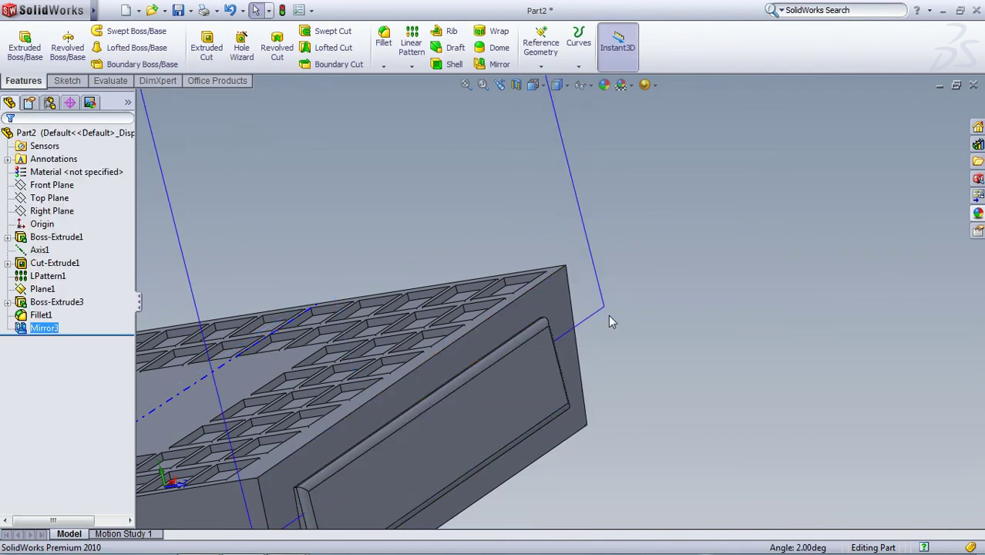
Adjust reference-item visibility and bring up the options for Plane1.
scroll(609, 314, up, 5)
mouse_move(605, 339)
middle_down()
mouse_move(691, 301)
mouse_move(567, 308)
mouse_move(547, 188)
middle_up()
click(582, 88)
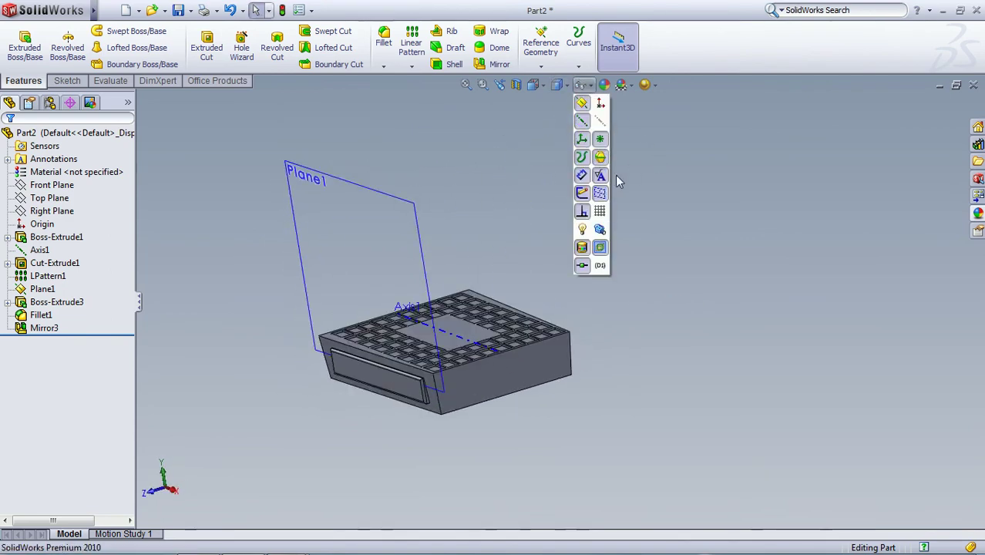
right_click(42, 288)
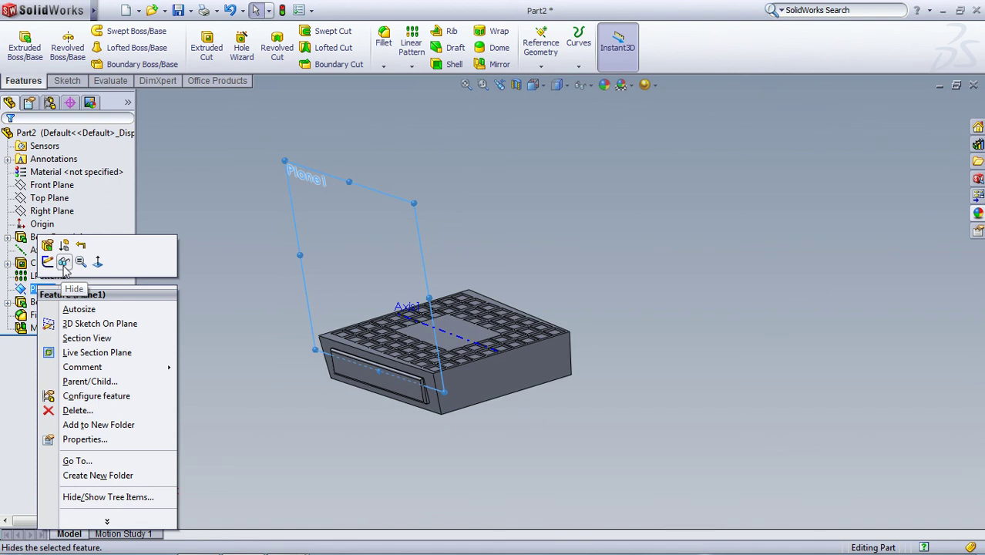